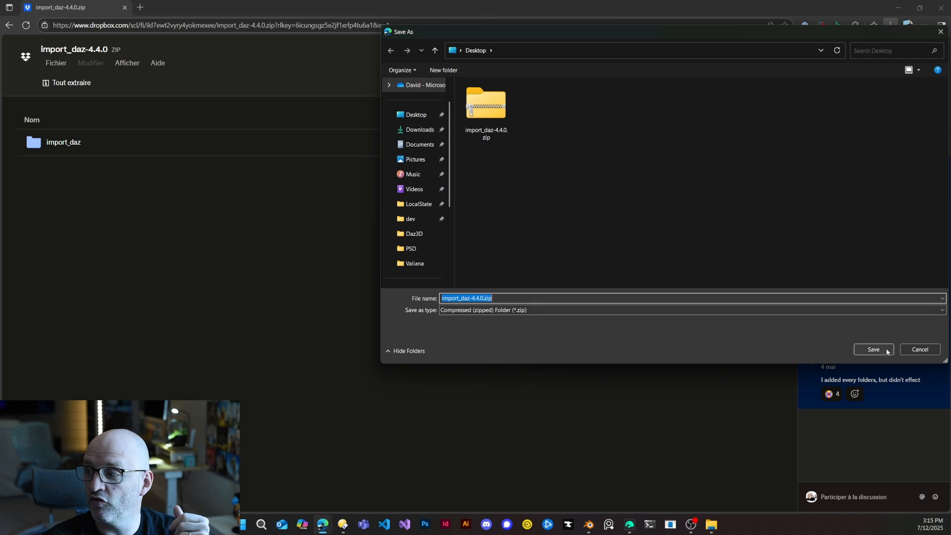
Save import_daz-4.4.0.zip to the Desktop and select the Scripts folder inside its import_daz/to_daz_studio folder
click(887, 351)
click(498, 264)
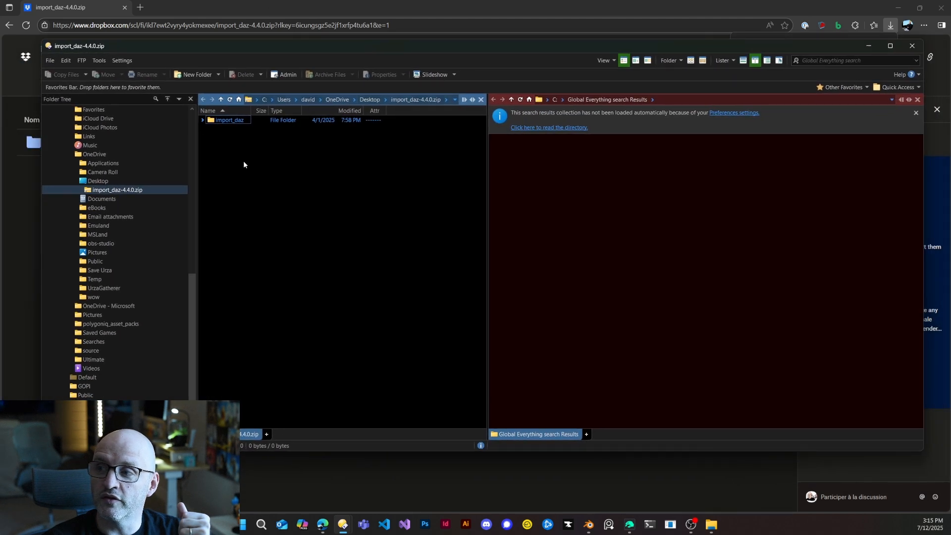
mouse_move(219, 122)
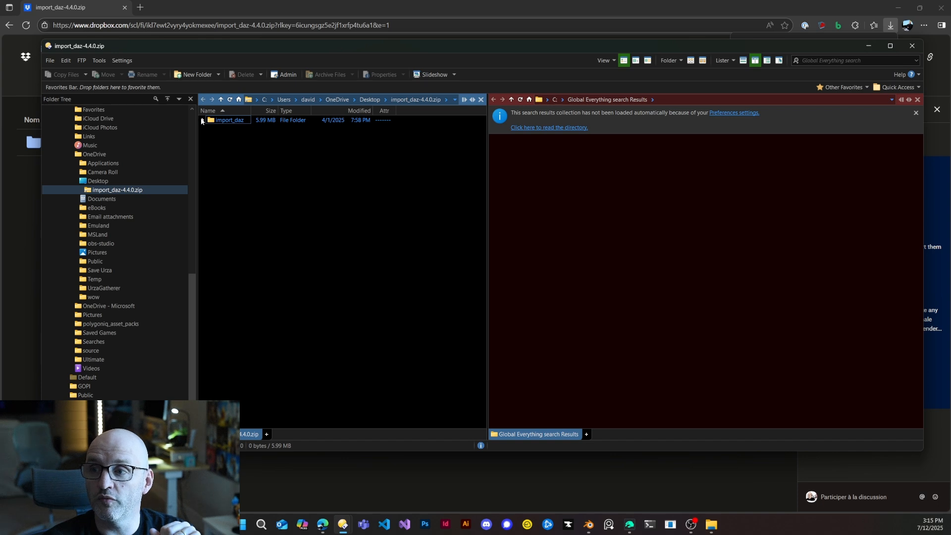
click(202, 120)
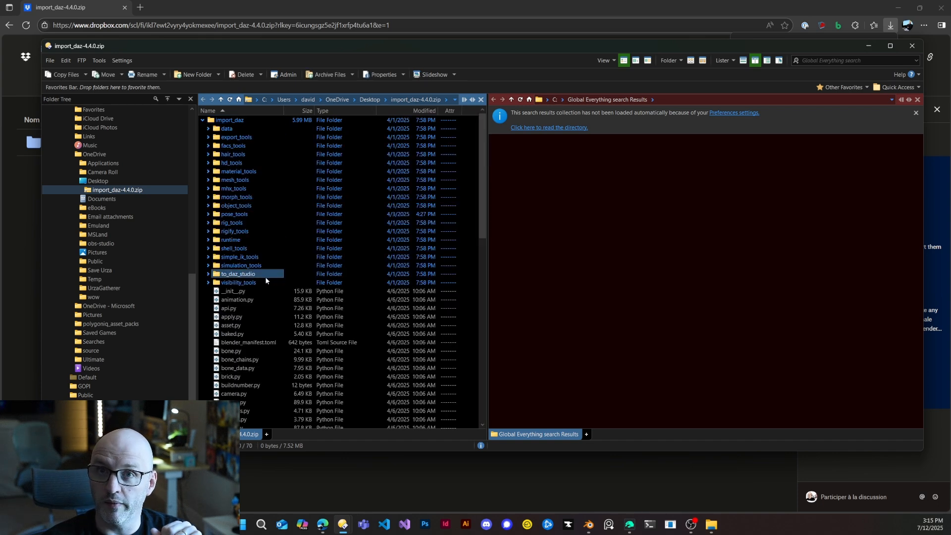
mouse_move(266, 280)
click(208, 274)
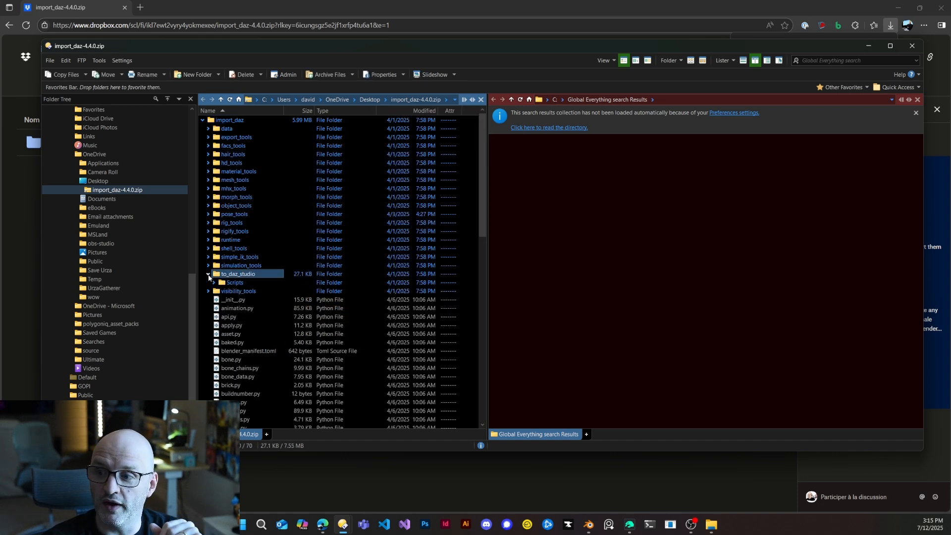
click(236, 284)
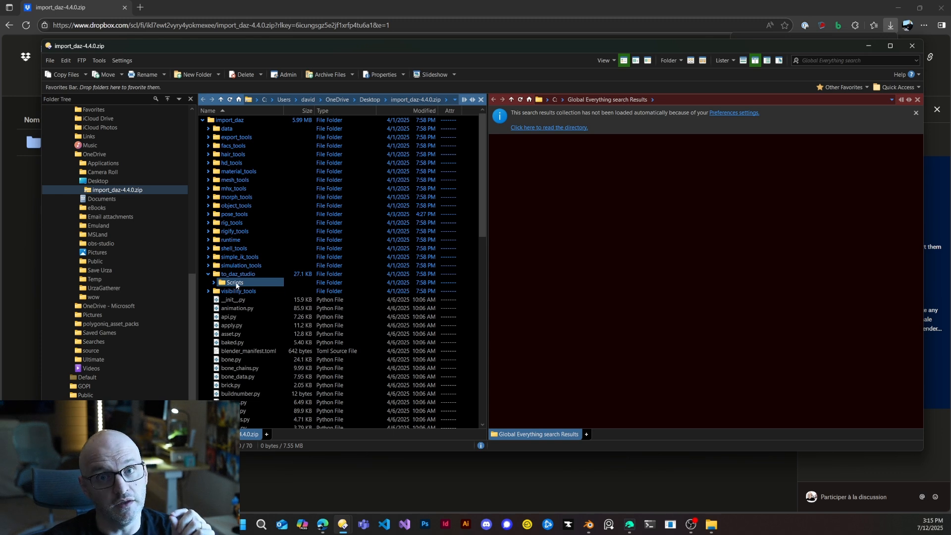
mouse_move(235, 283)
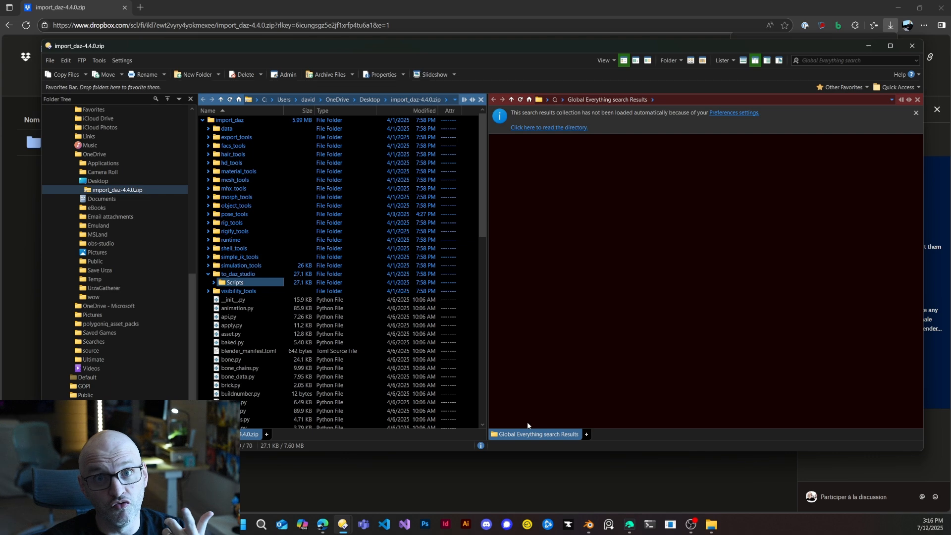
Switch to Daz Studio and browse from the Content Library to the disk location of My DAZ 3D Library's Scripts folder
click(629, 524)
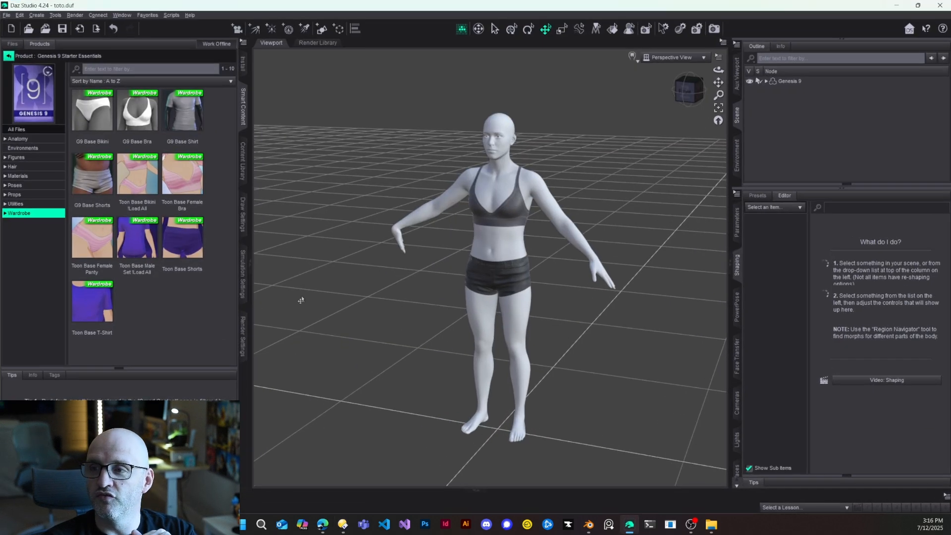
click(243, 161)
click(38, 62)
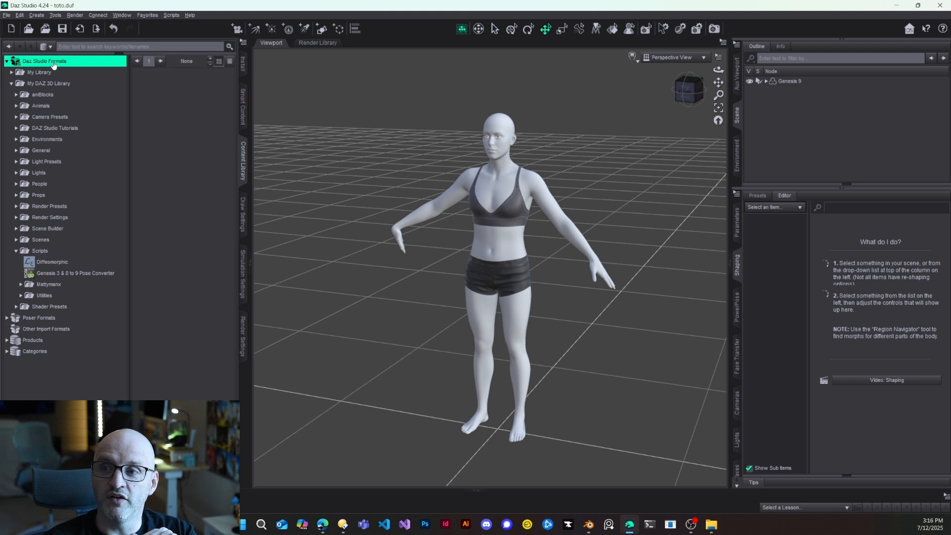
click(48, 85)
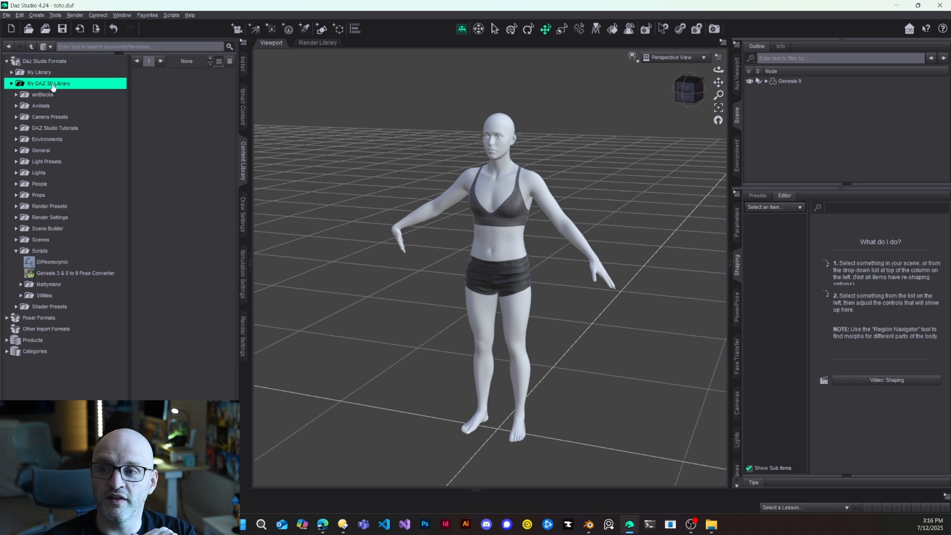
click(38, 252)
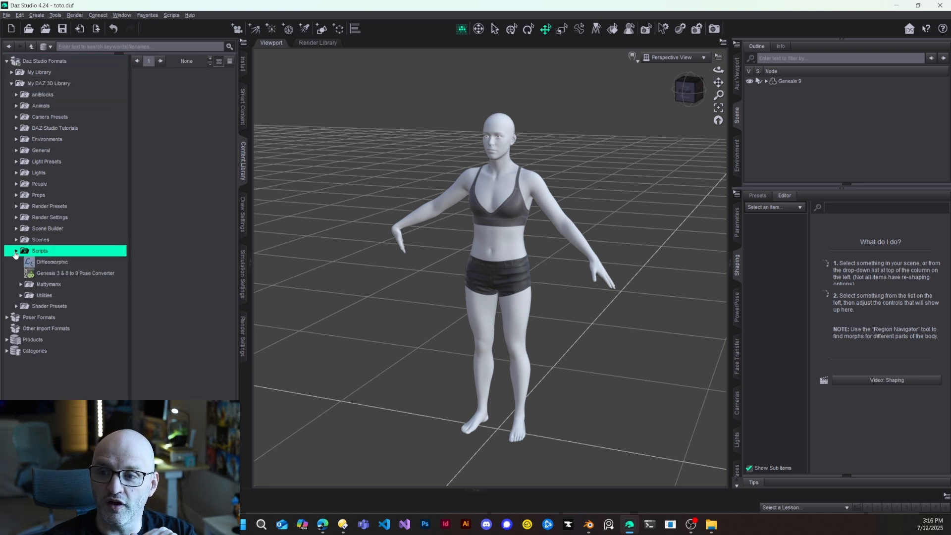
click(16, 252)
right_click(41, 253)
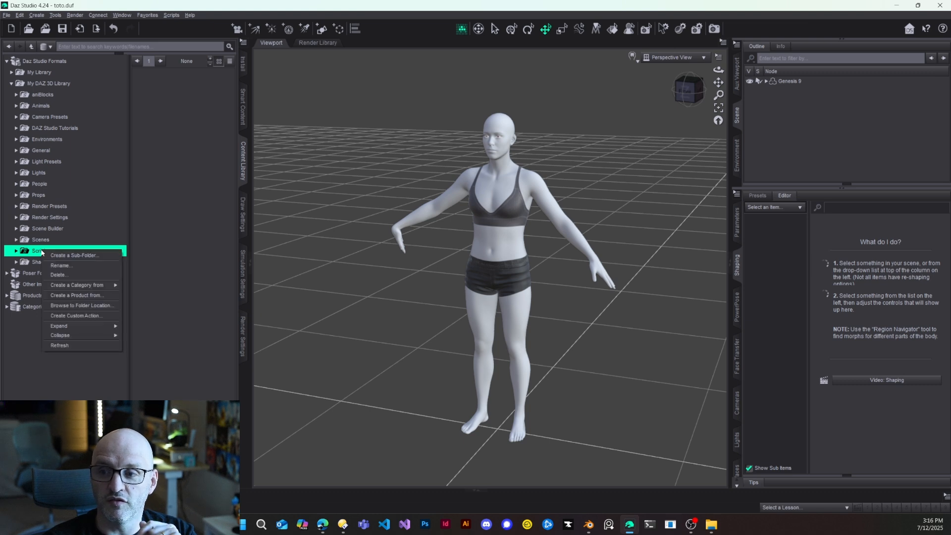
click(84, 306)
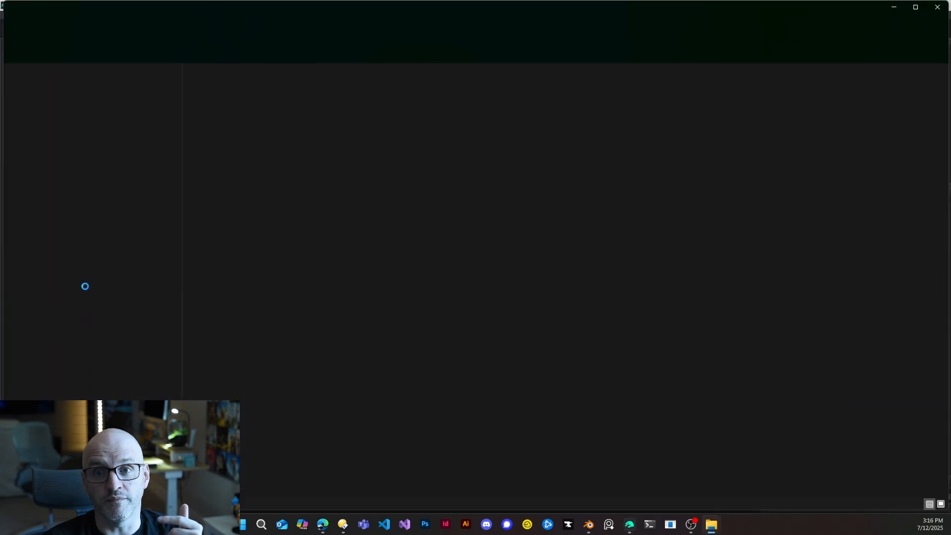
Copy the Scripts folder's path and open C:\Users\Public\Documents\My DAZ 3D Library\Scripts beside the zip contents in the dual-pane file manager
click(484, 31)
key(ctrl+c)
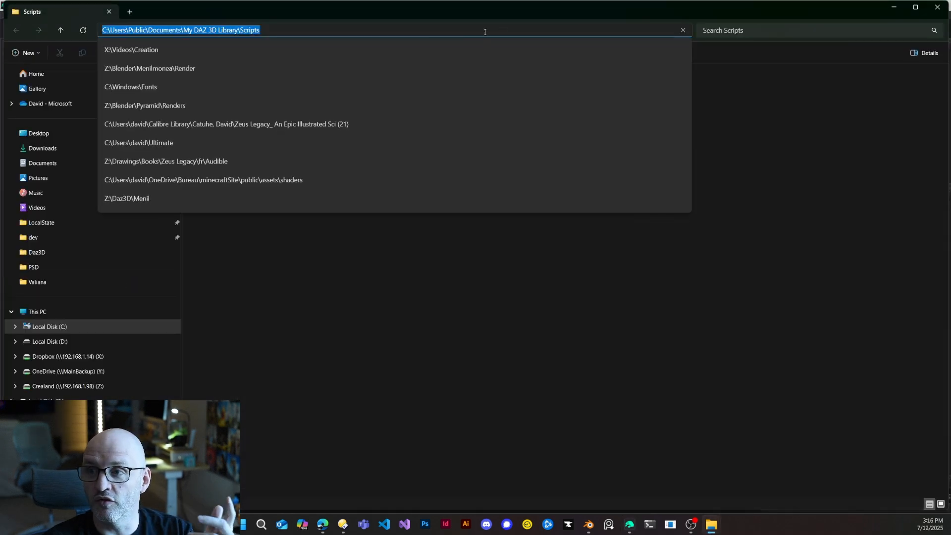
click(937, 8)
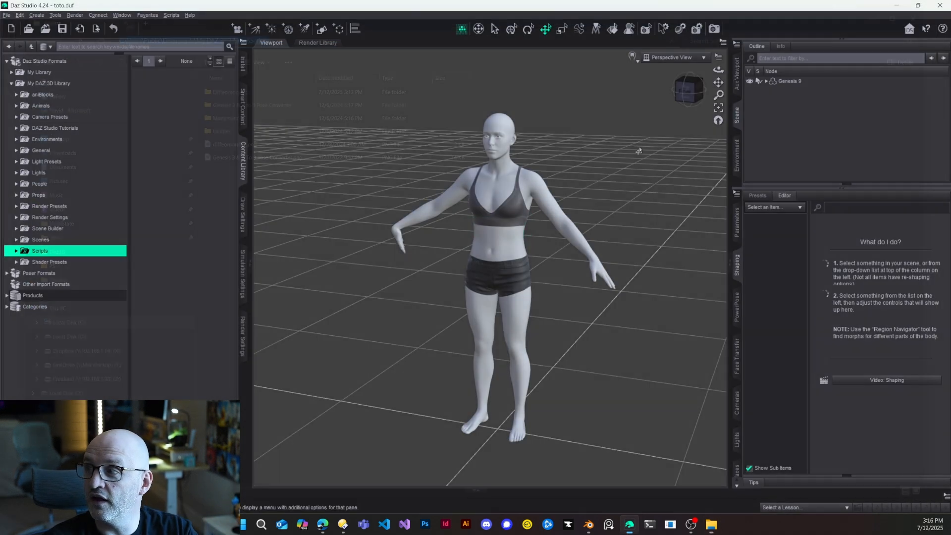
mouse_move(347, 526)
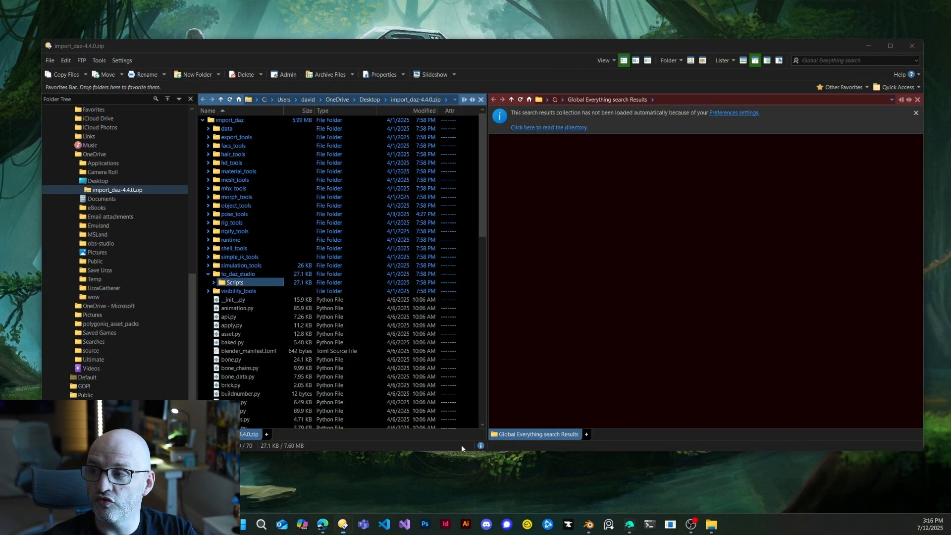
click(462, 448)
click(678, 100)
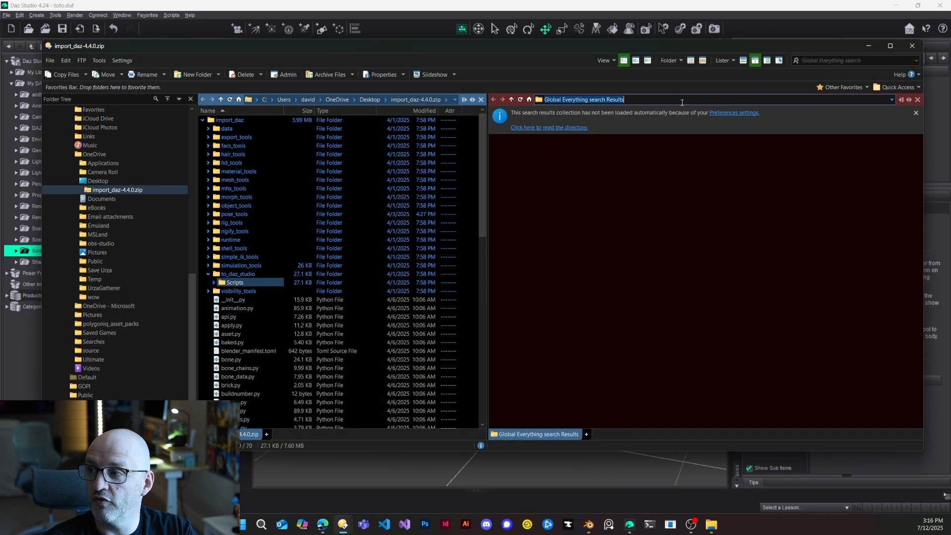
key(ctrl+v)
key(Return)
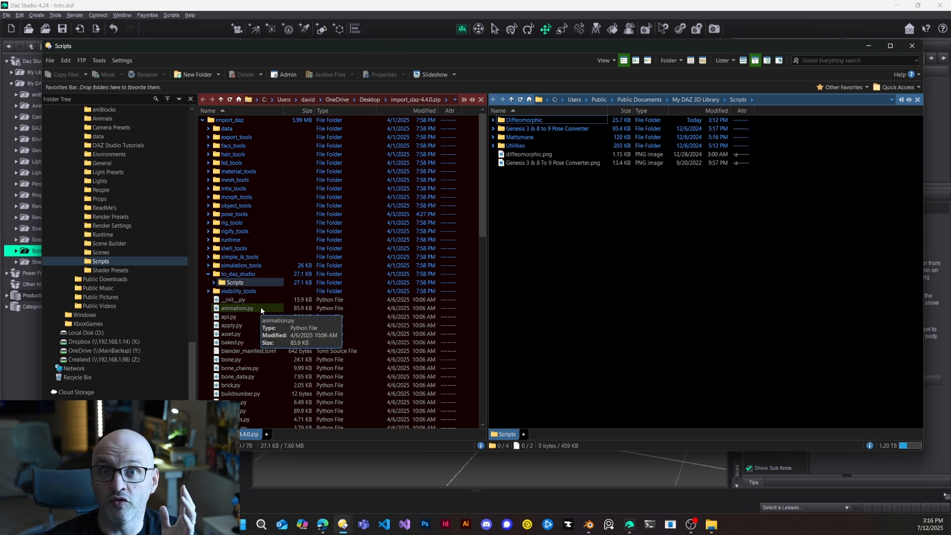
Copy the zip's Scripts folder into the My DAZ 3D Library folder and expand the library's Scripts folder
drag(234, 282, 233, 283)
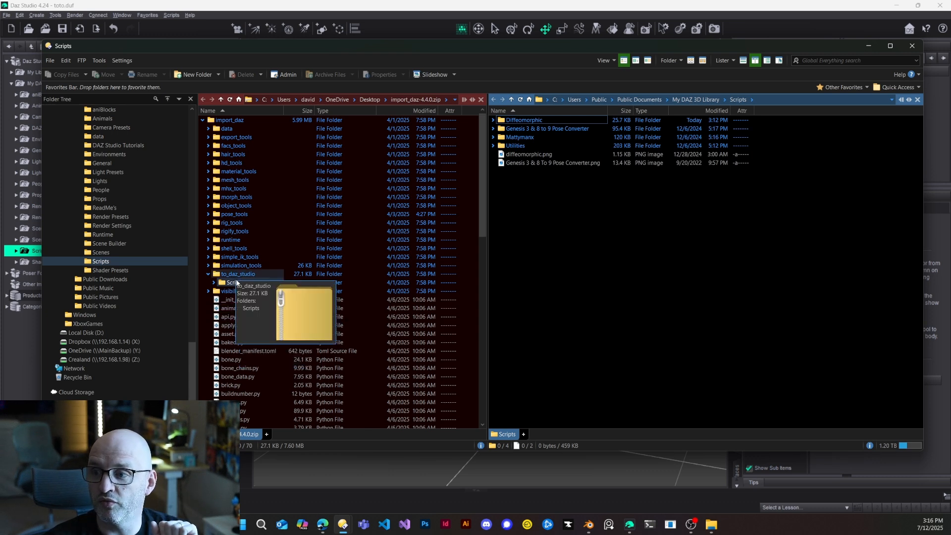
click(703, 101)
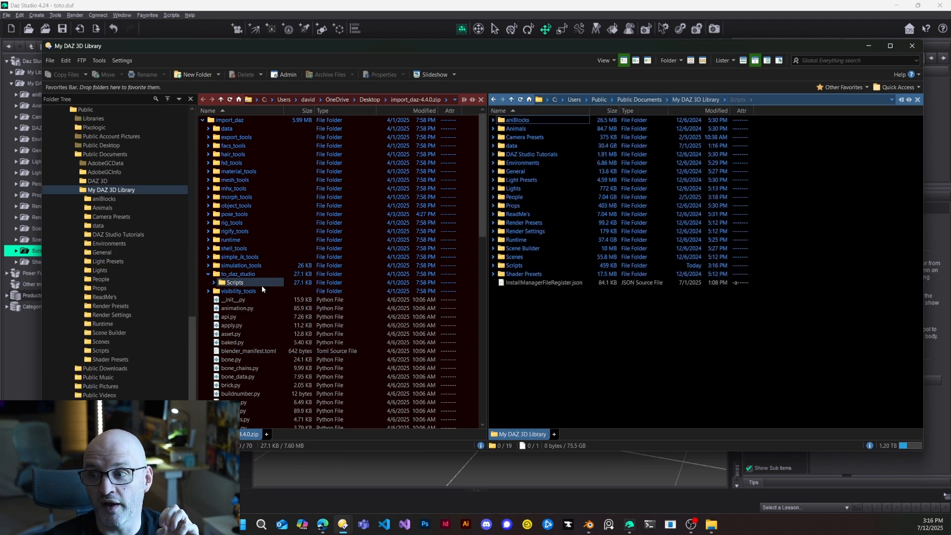
drag(235, 286, 600, 323)
click(503, 267)
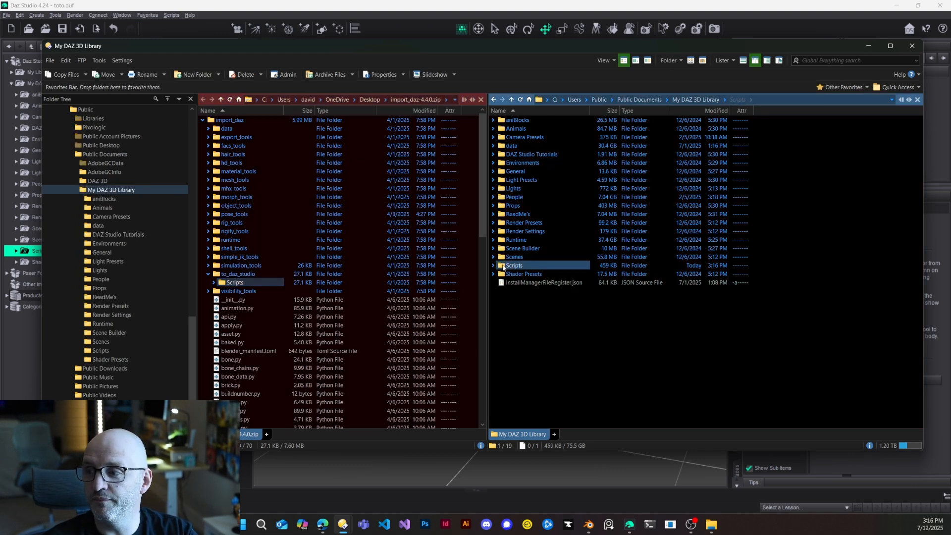
click(501, 267)
click(496, 266)
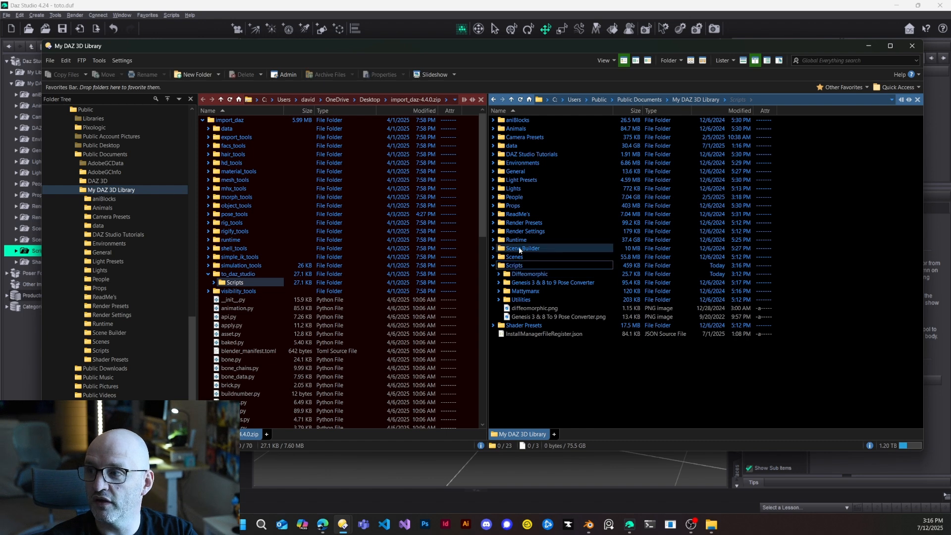
Return to Daz Studio and examine the Diffeomorphic scripts in the Content Library and the Export To Blender command
drag(442, 4, 441, 6)
click(640, 7)
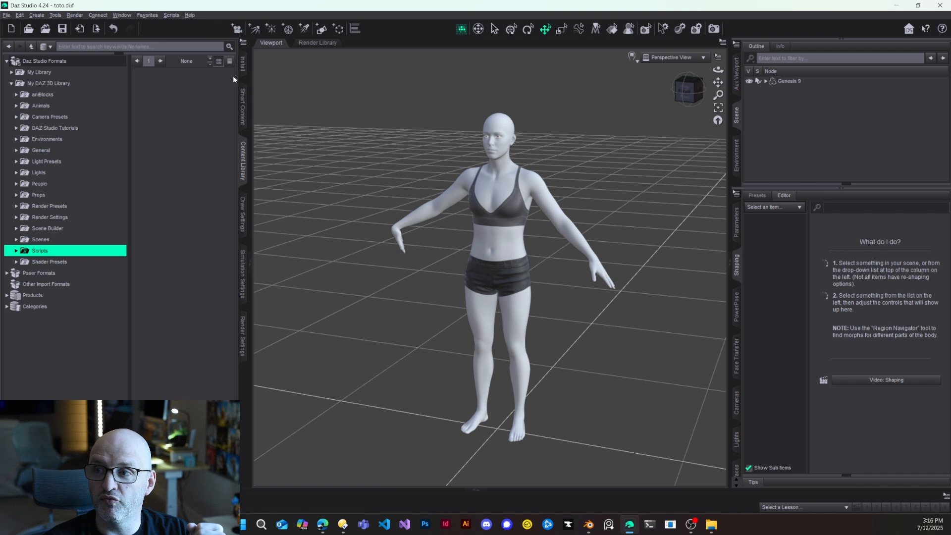
click(16, 251)
click(59, 264)
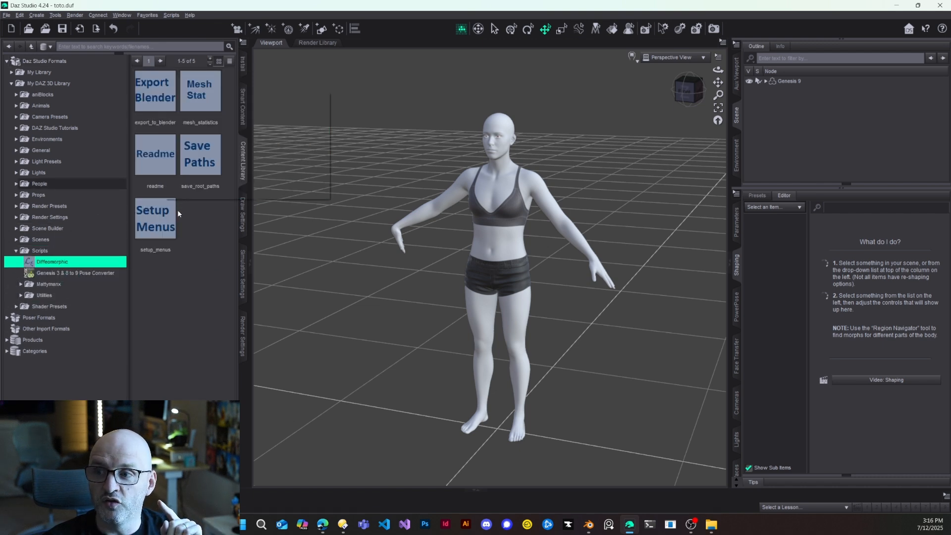
mouse_move(157, 216)
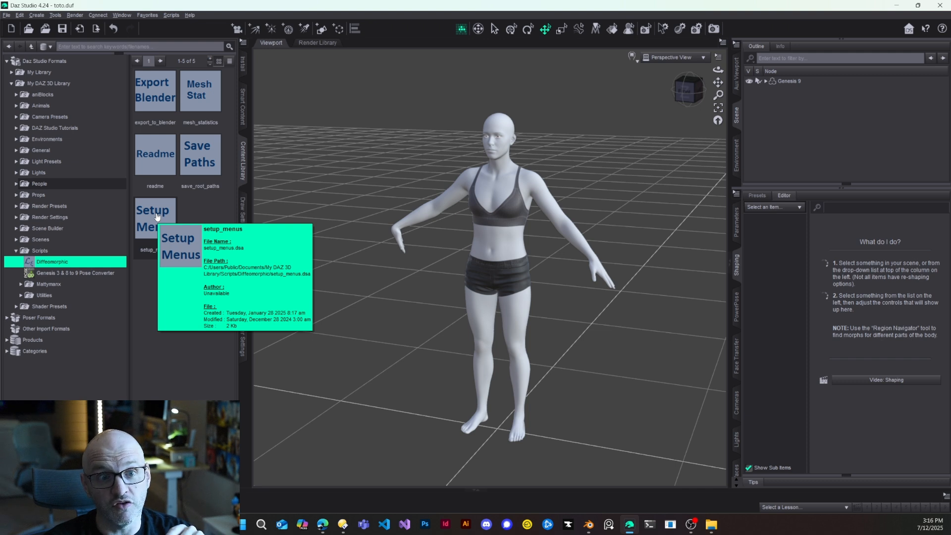
click(7, 15)
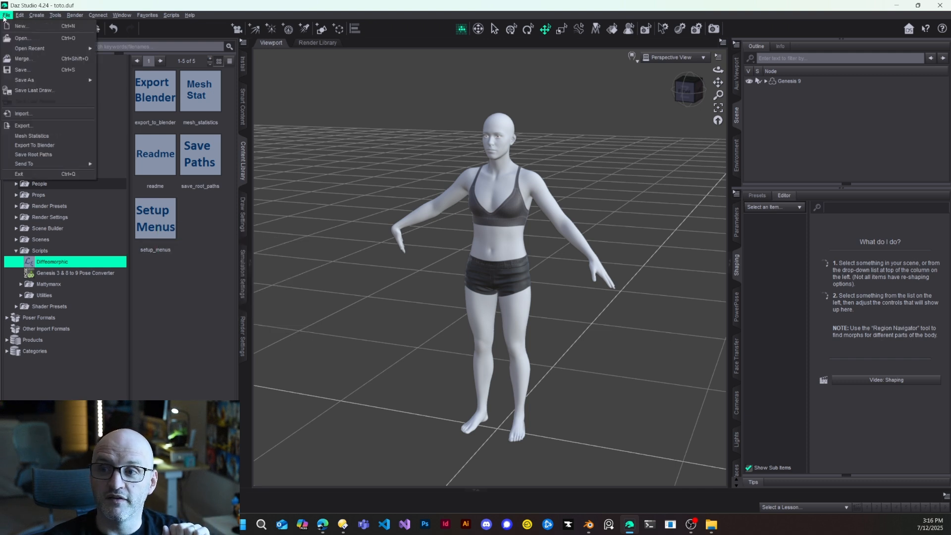
click(56, 147)
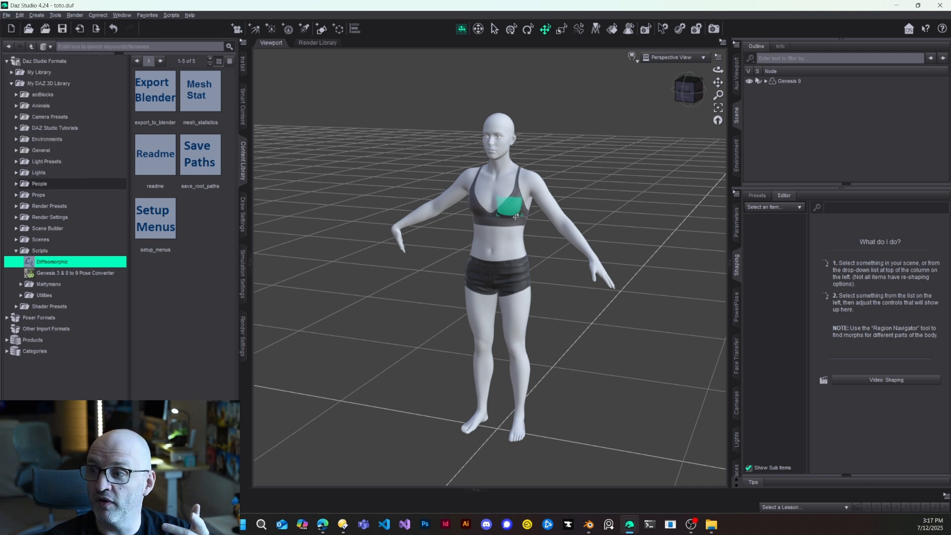
Pose the Genesis 9 figure freehand by bending the left arm inward, raising and bending the legs, and lowering the right hand
click(588, 250)
drag(597, 280, 549, 285)
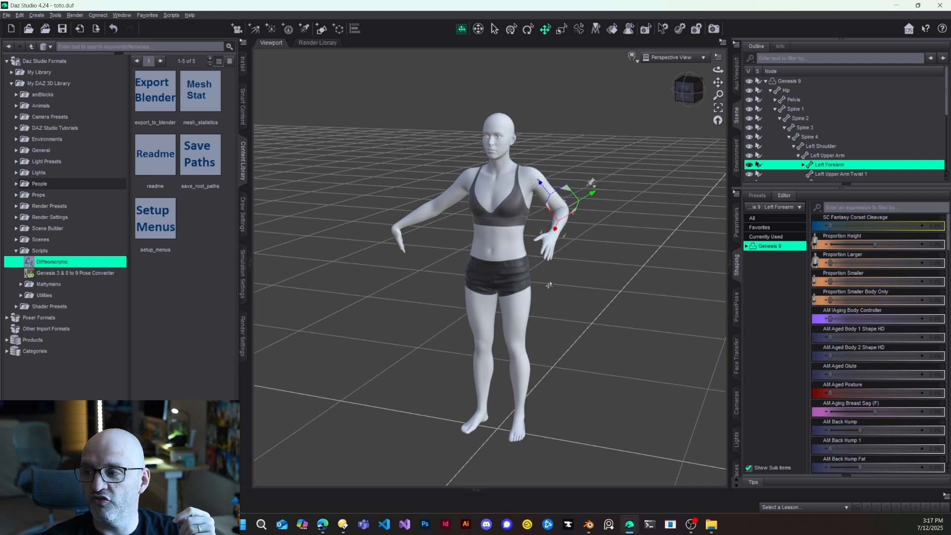
drag(524, 420, 493, 347)
click(693, 332)
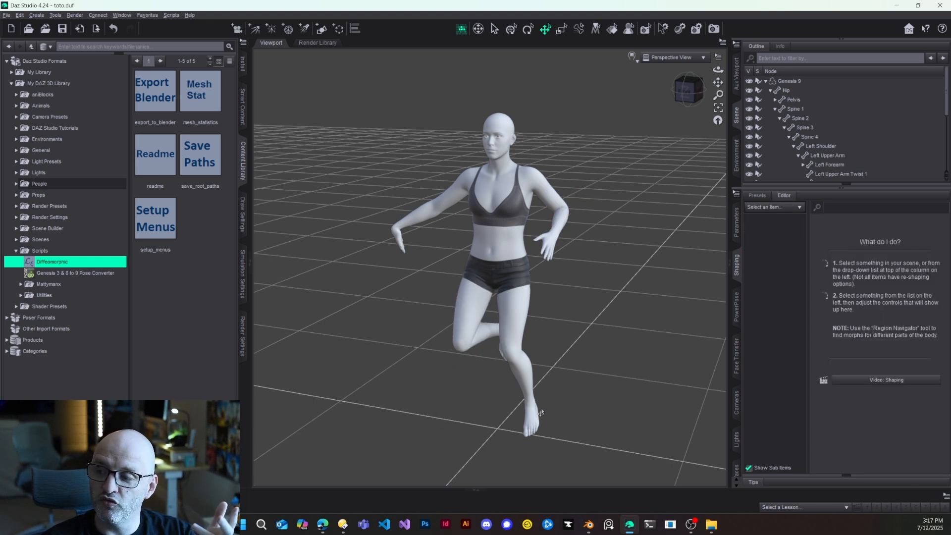
drag(541, 412, 519, 397)
drag(418, 217, 404, 253)
Close both of the Genesis 9 figure's hands into fists with the PowerPose Hands template
click(737, 308)
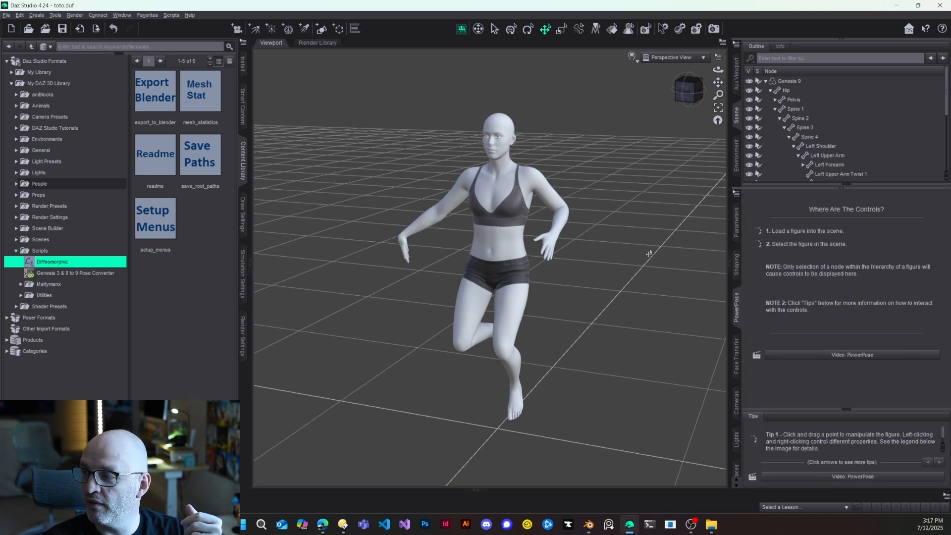
click(788, 82)
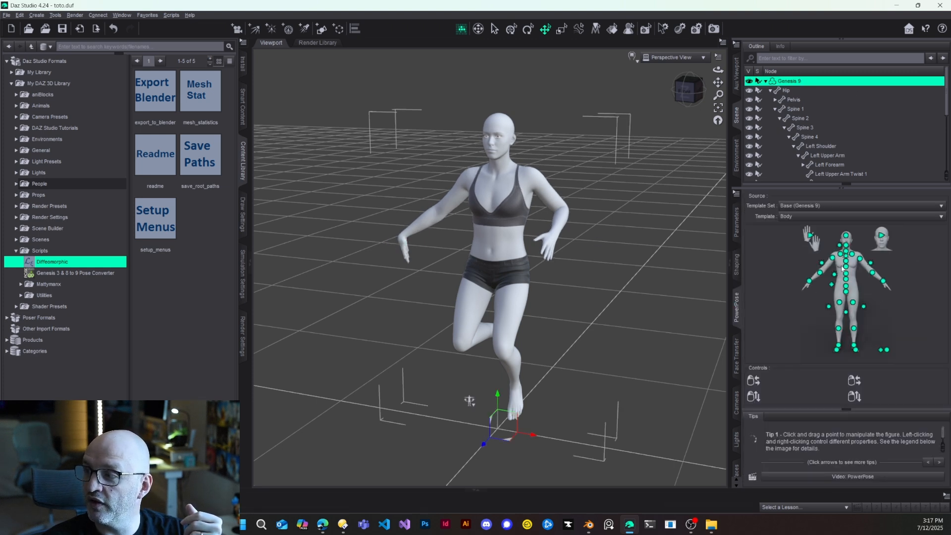
click(812, 237)
drag(826, 288, 796, 390)
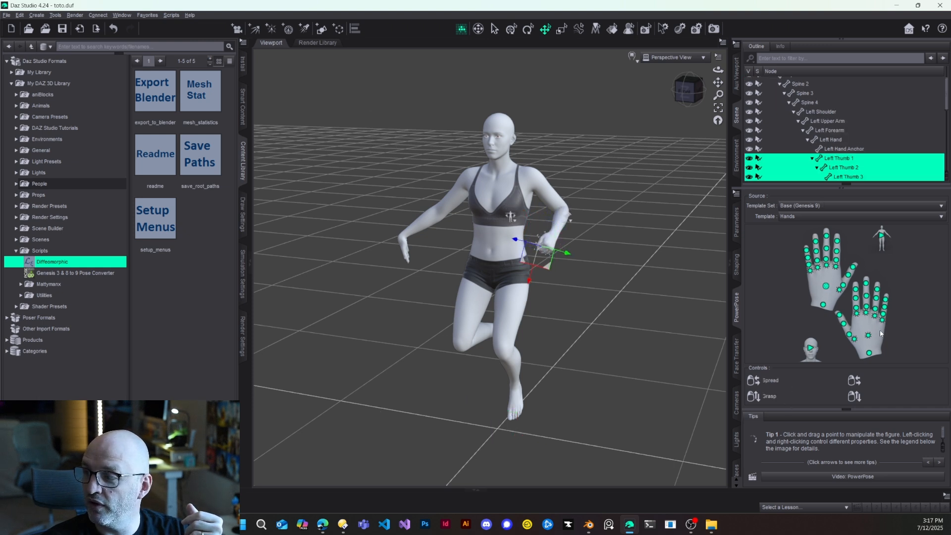
drag(869, 336, 932, 449)
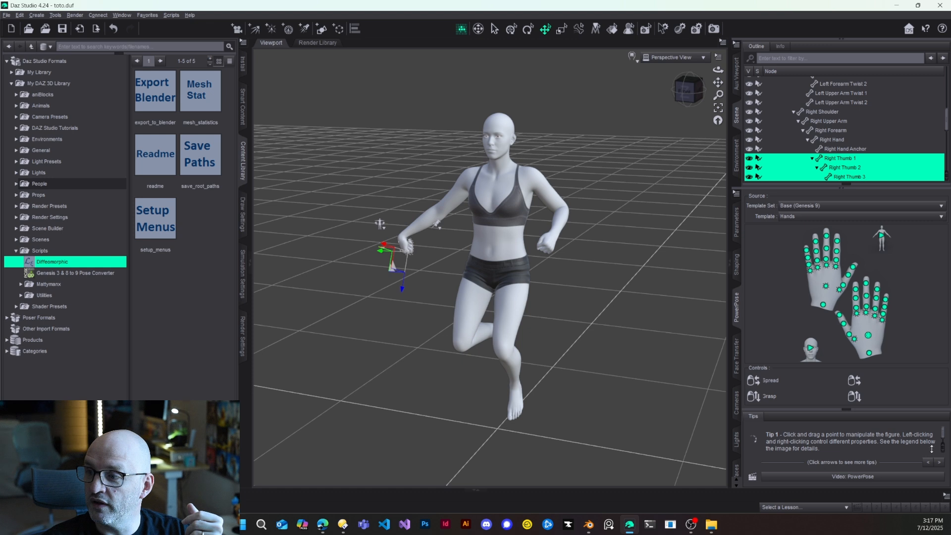
Pull the figure's right fist outward so that the arm extends and the upper body twists
drag(405, 245, 378, 245)
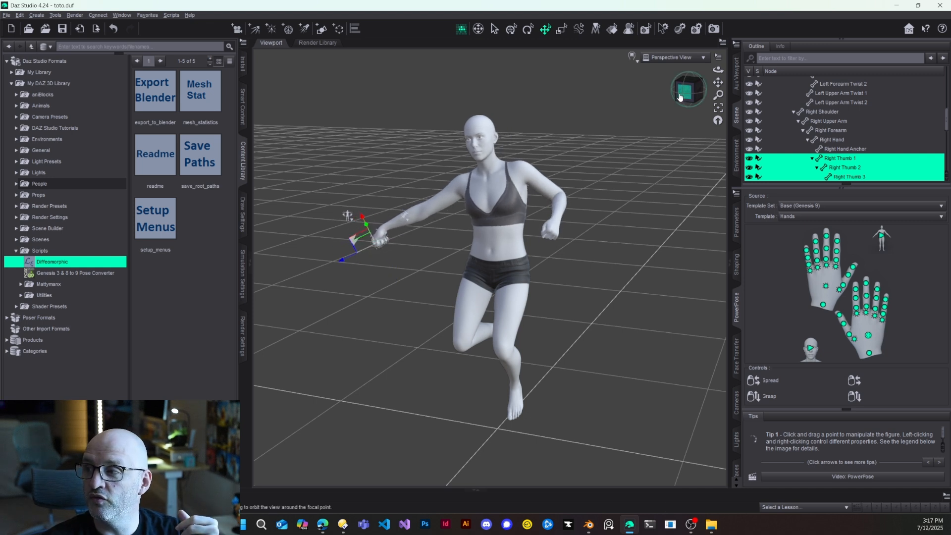
mouse_move(682, 96)
mouse_down()
mouse_move(731, 79)
mouse_move(691, 80)
mouse_move(690, 89)
mouse_up()
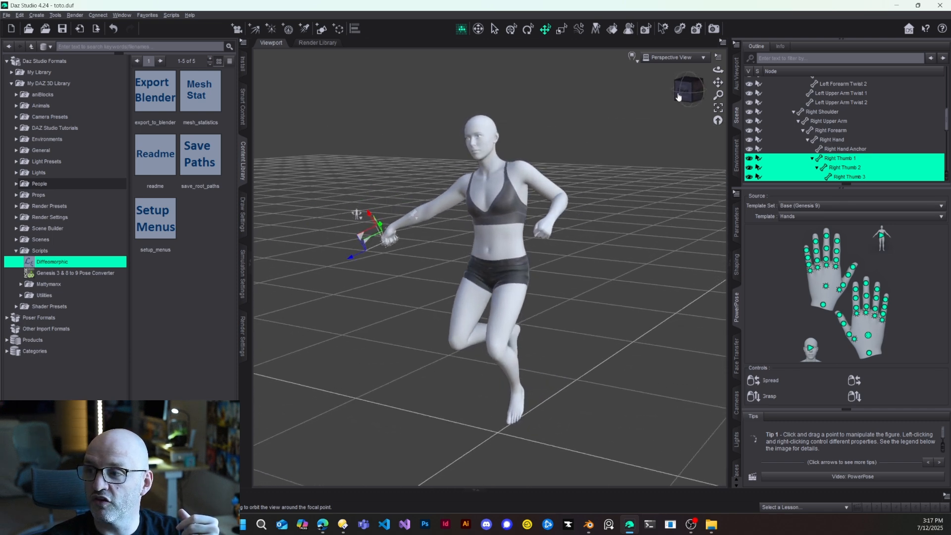
Save the scene and export it to Blender as toto.dbz on the Desktop, with Export HD UVs as the only enabled option
click(6, 15)
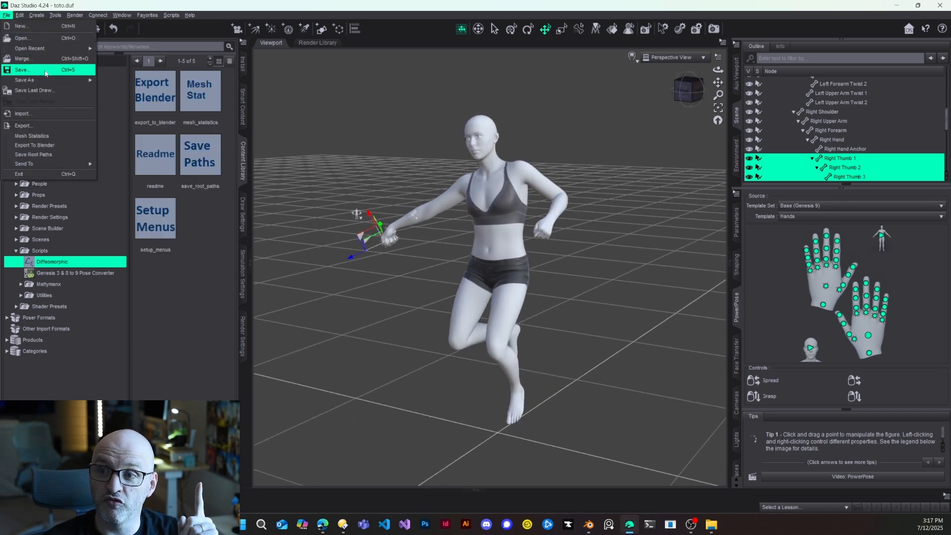
click(48, 71)
click(19, 15)
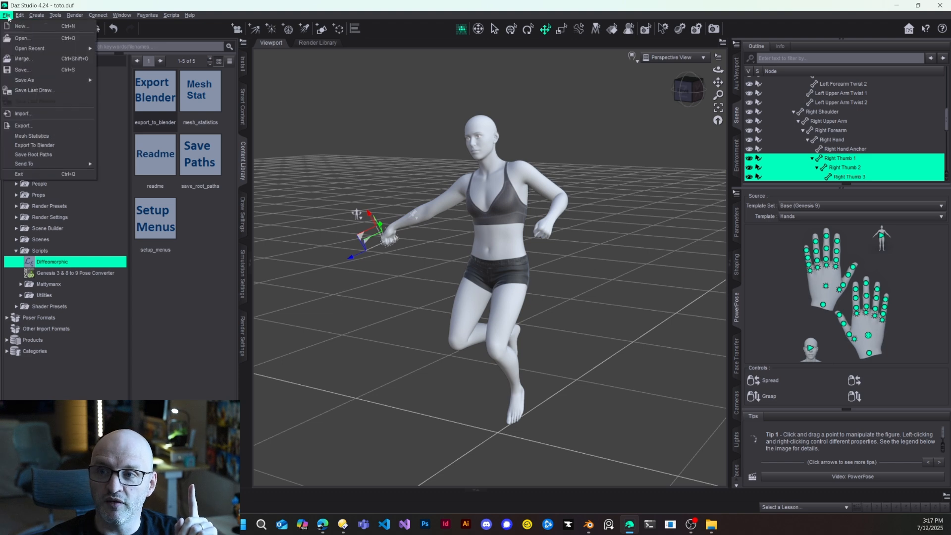
click(49, 146)
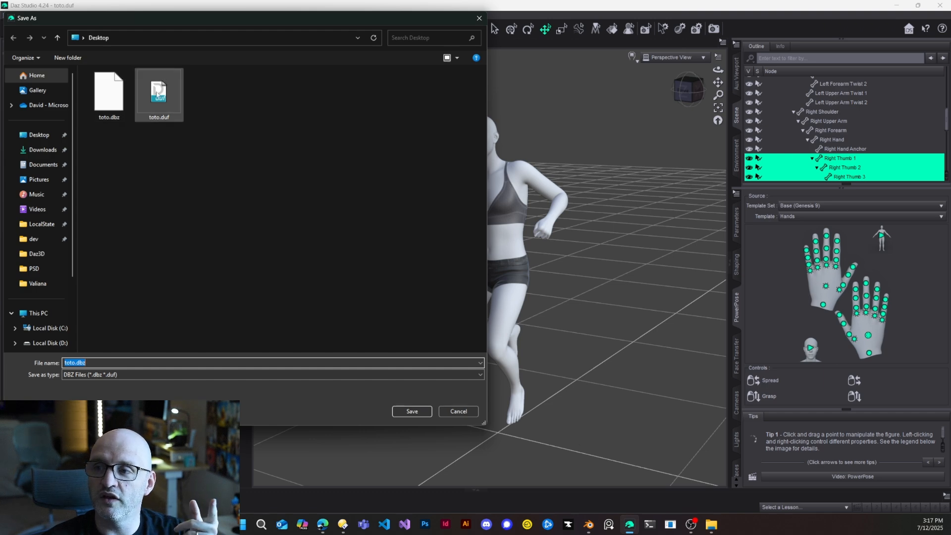
click(412, 411)
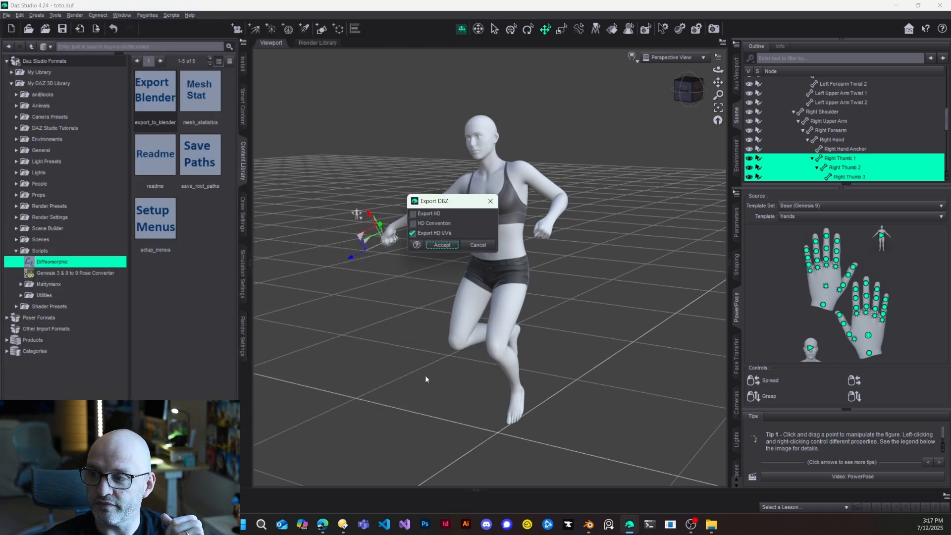
click(443, 245)
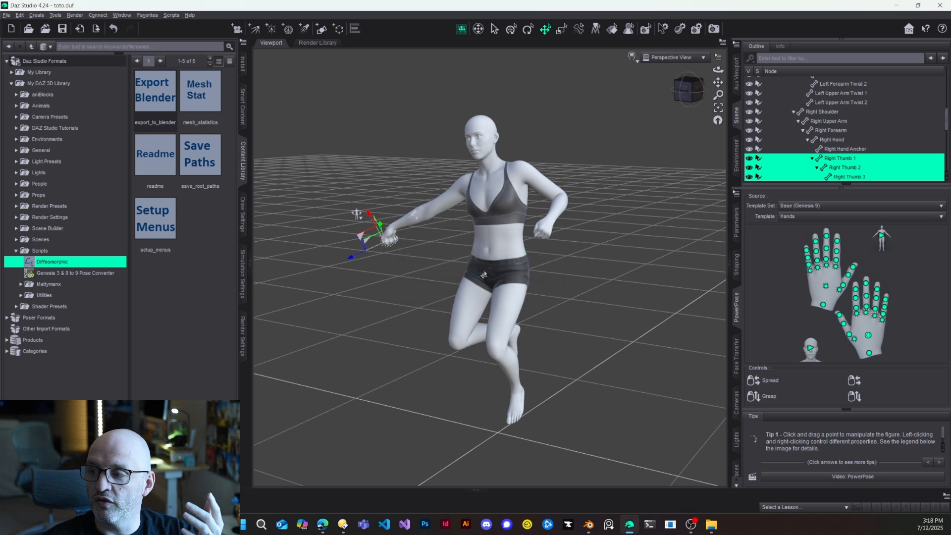
Minimize Daz Studio and switch to Blender
click(901, 7)
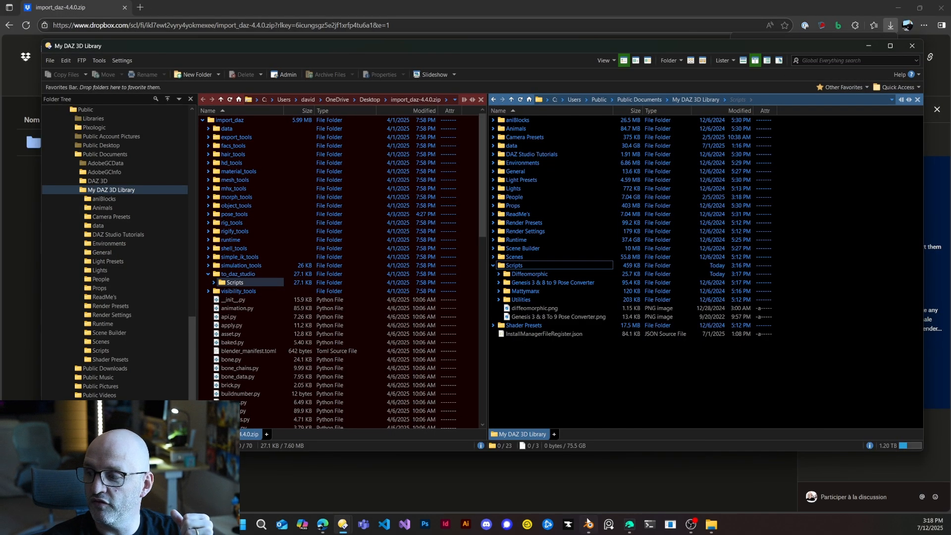
click(589, 524)
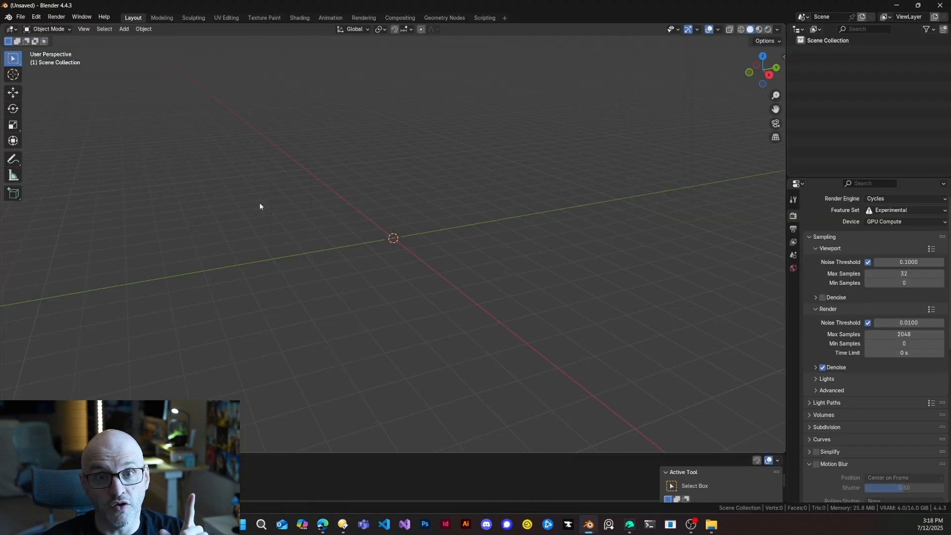
click(36, 16)
click(63, 136)
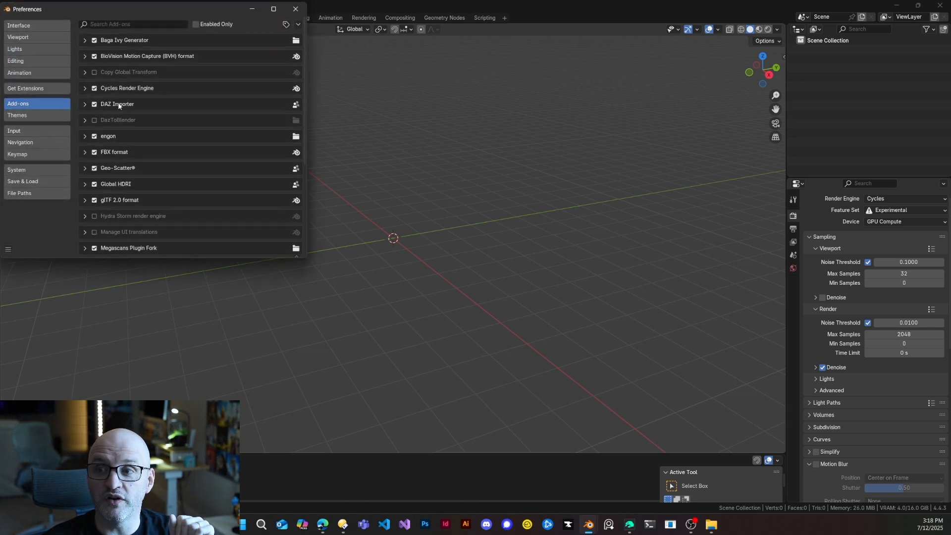
click(298, 24)
click(253, 47)
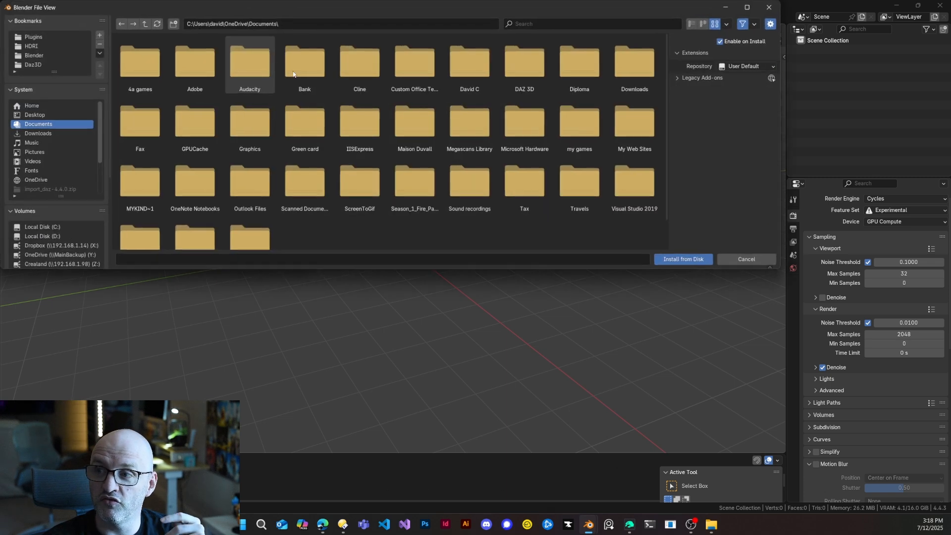
click(34, 115)
click(156, 67)
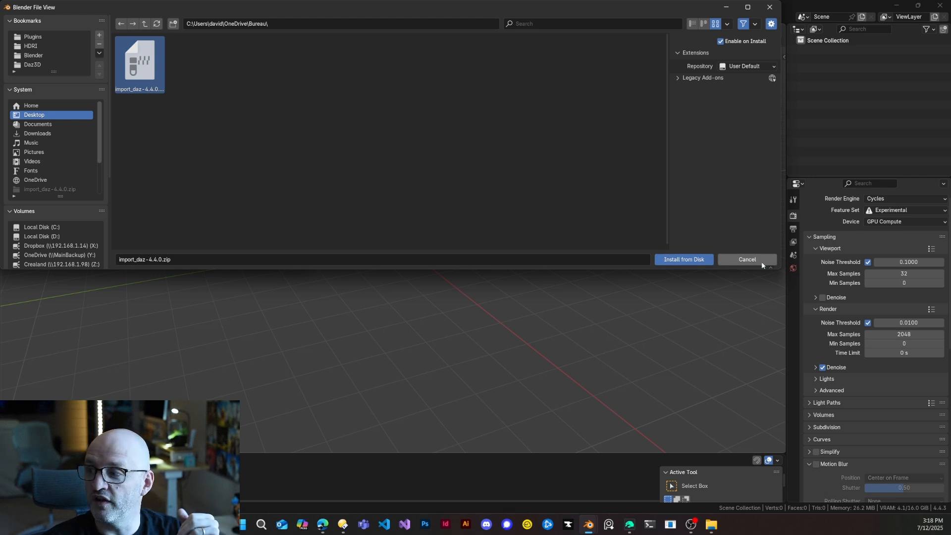
click(747, 259)
click(296, 9)
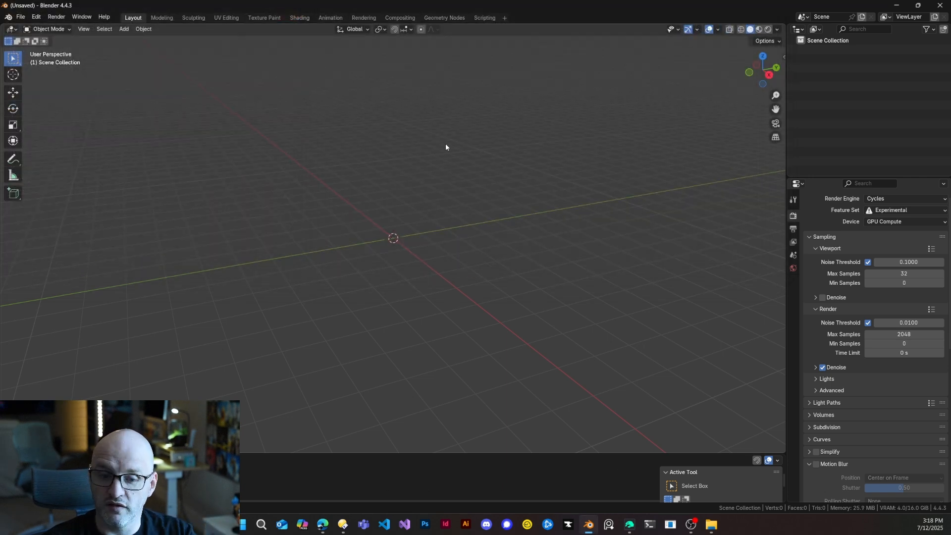
Import toto.duf from the Desktop with Easy Import DAZ, using DBZ File mesh fitting and the Extended Principled material method
key(n)
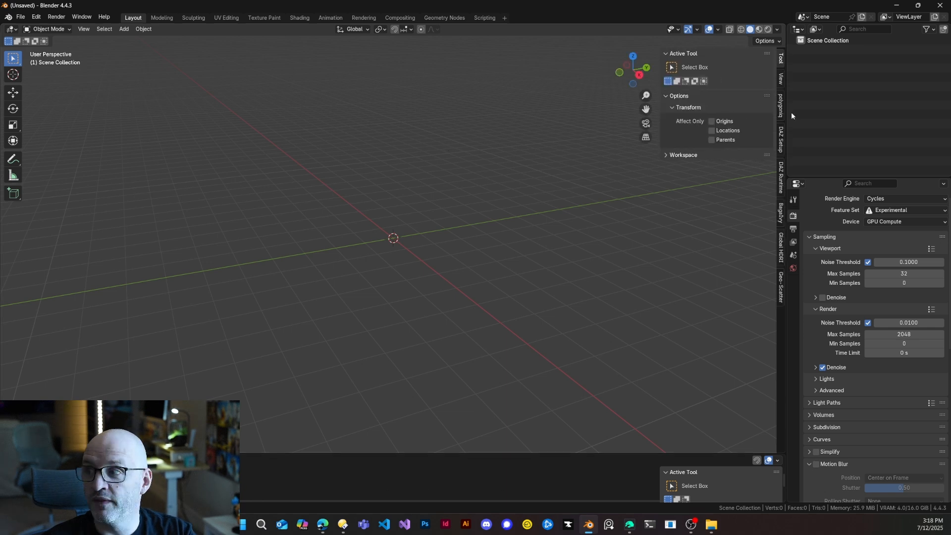
click(781, 144)
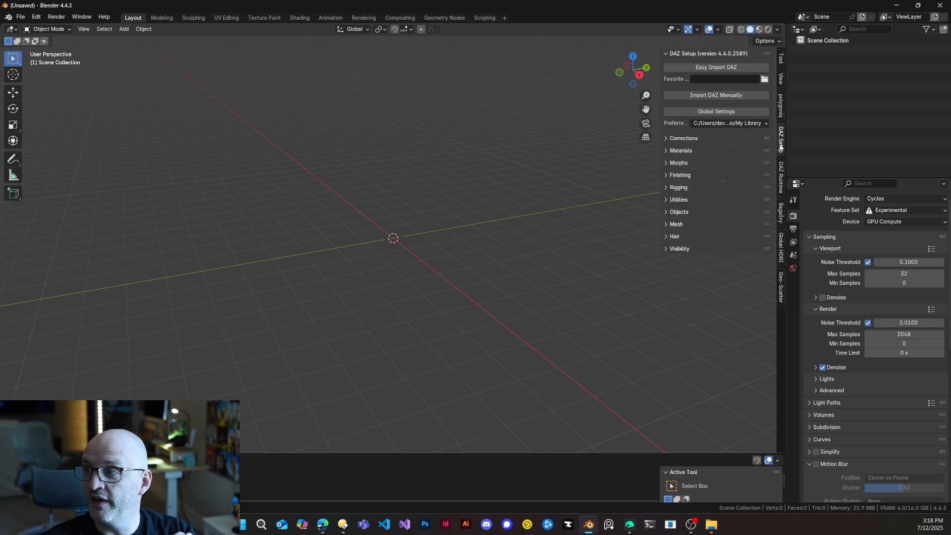
click(714, 69)
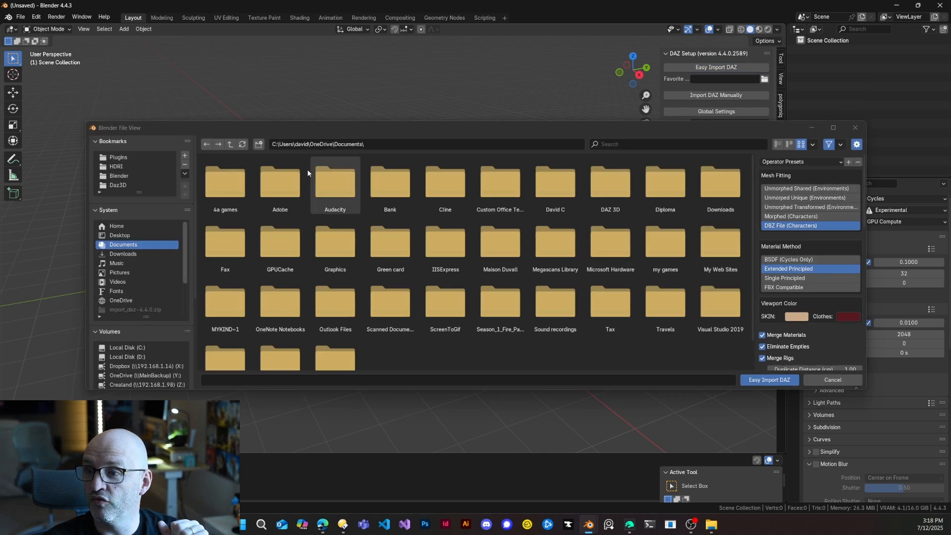
click(151, 230)
double_click(221, 193)
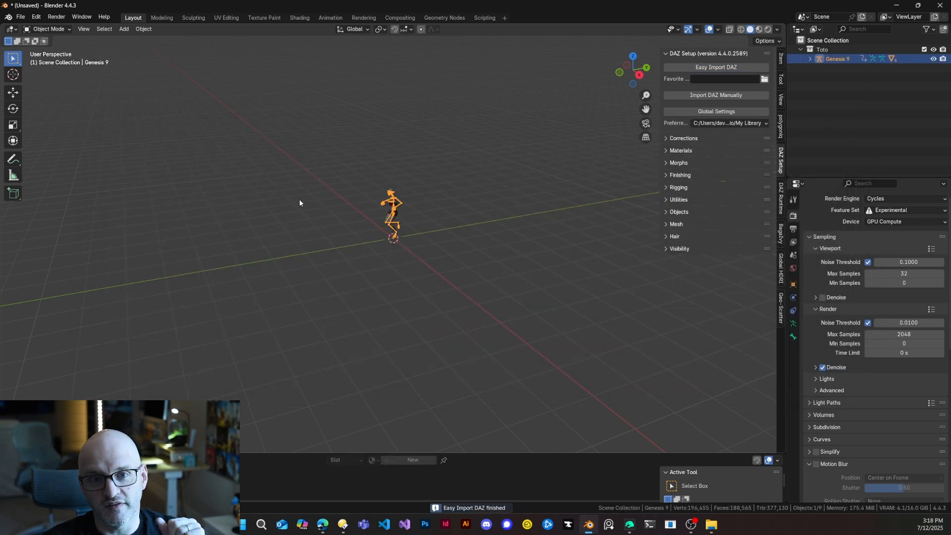
Preview the imported figure from several angles in rendered shading with scene lighting disabled, and return to solid shading
scroll(300, 202, up, 2)
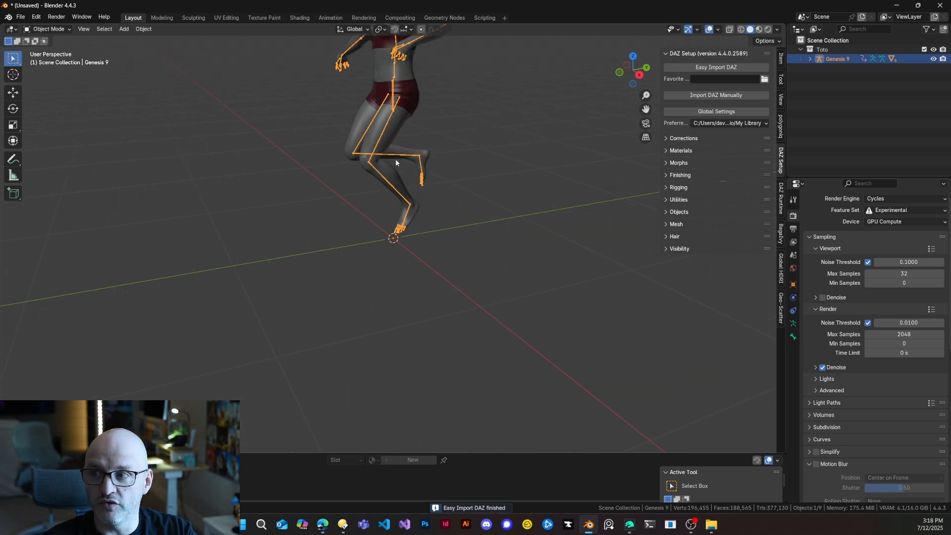
mouse_move(415, 109)
shift+middle_down()
mouse_move(391, 233)
mouse_move(464, 229)
shift+middle_up()
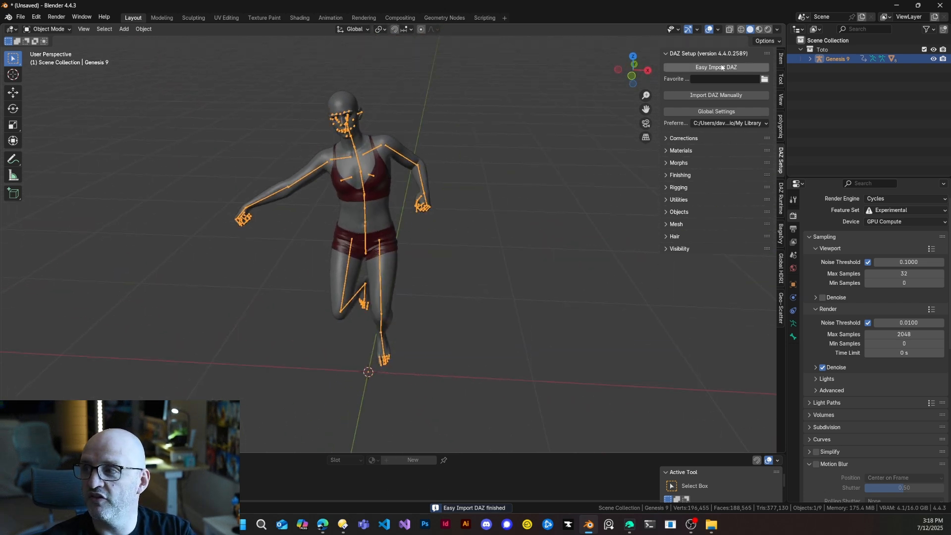
click(768, 29)
click(766, 29)
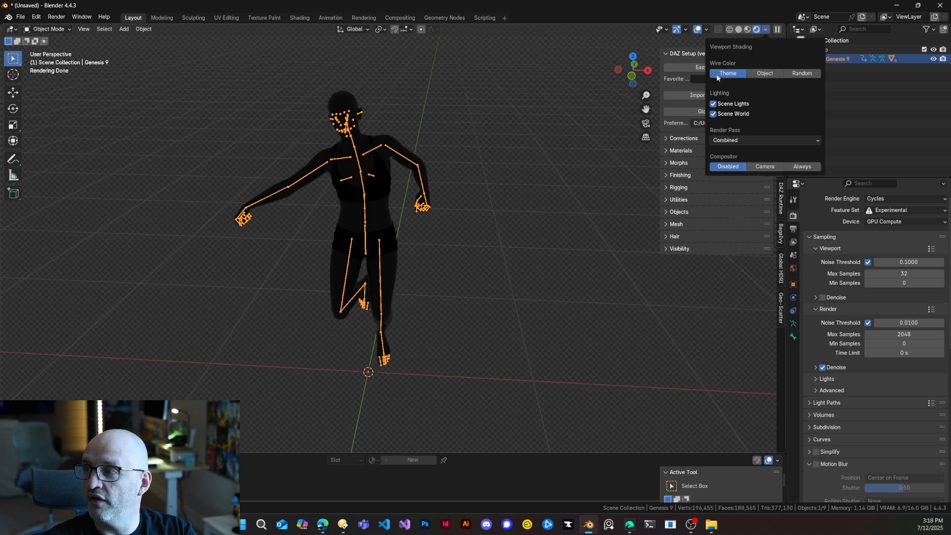
click(714, 105)
middle_drag(449, 184, 544, 159)
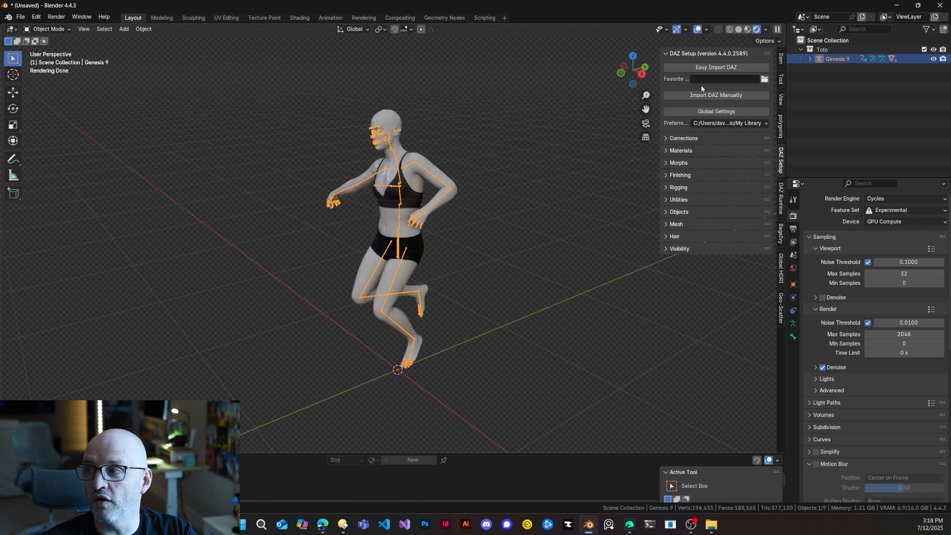
click(739, 30)
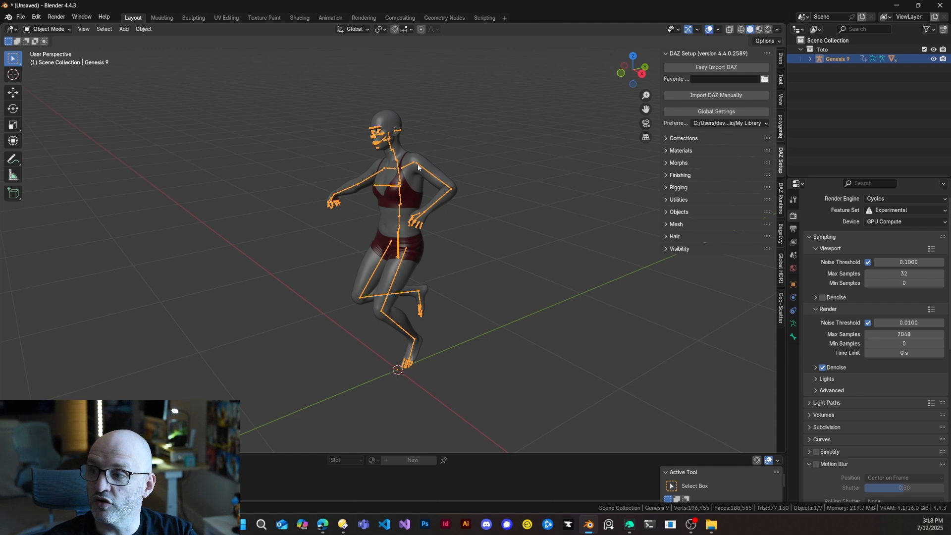
Put the Genesis 9 rig in Pose Mode and rotate the left forearm bone freehand so the hand swings away from the body
click(50, 29)
click(47, 59)
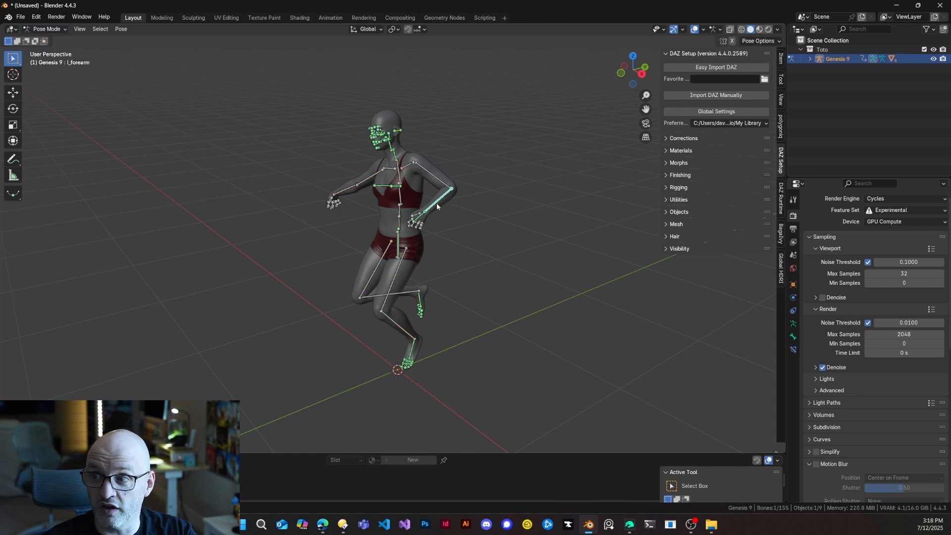
key(r)
click(509, 206)
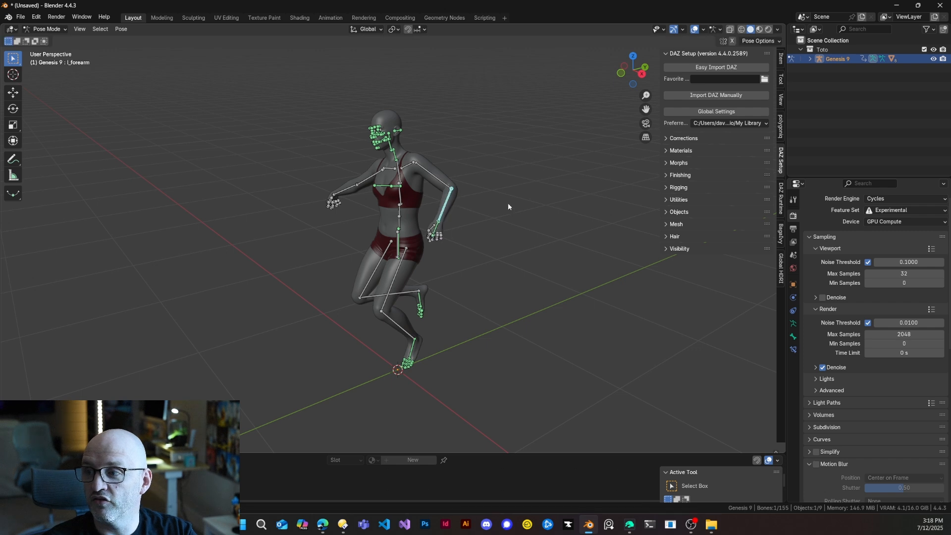
Convert the figure's rig to MHX with Stretchy Limbs, Split Shin Bone, Spine IK and Missing Bone Errors enabled
click(668, 176)
click(669, 175)
click(666, 189)
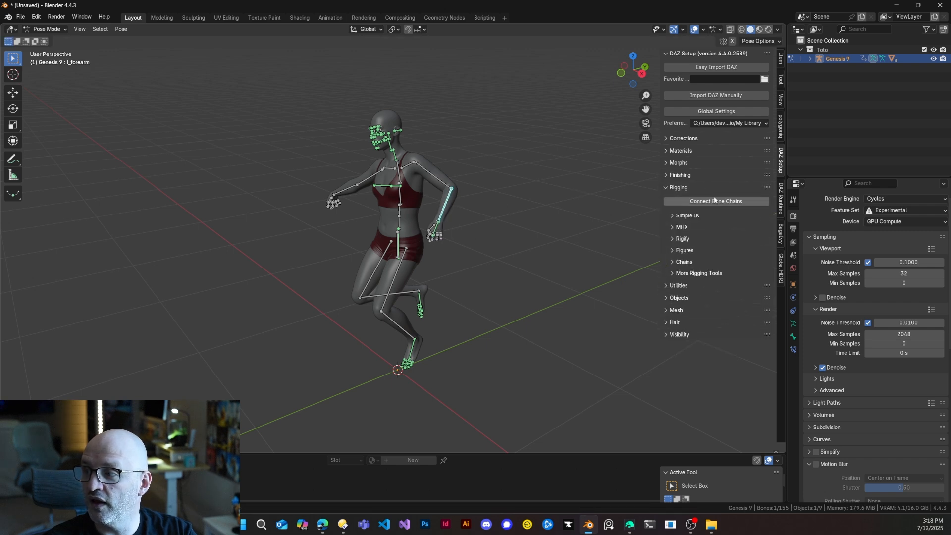
click(671, 227)
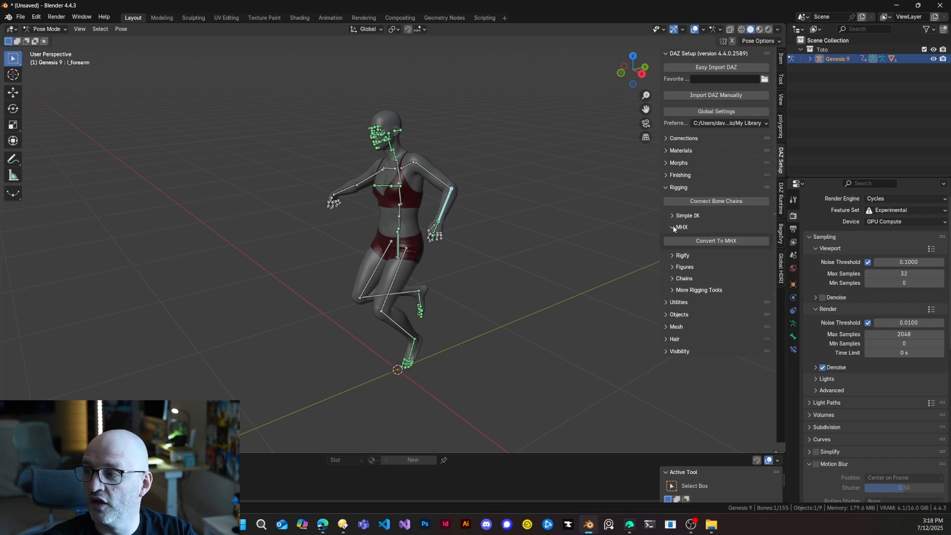
click(721, 245)
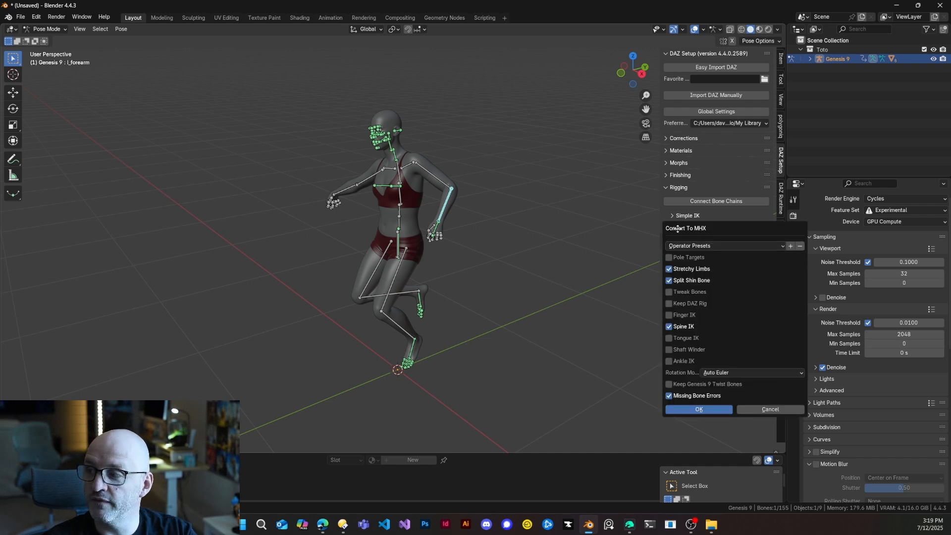
click(707, 410)
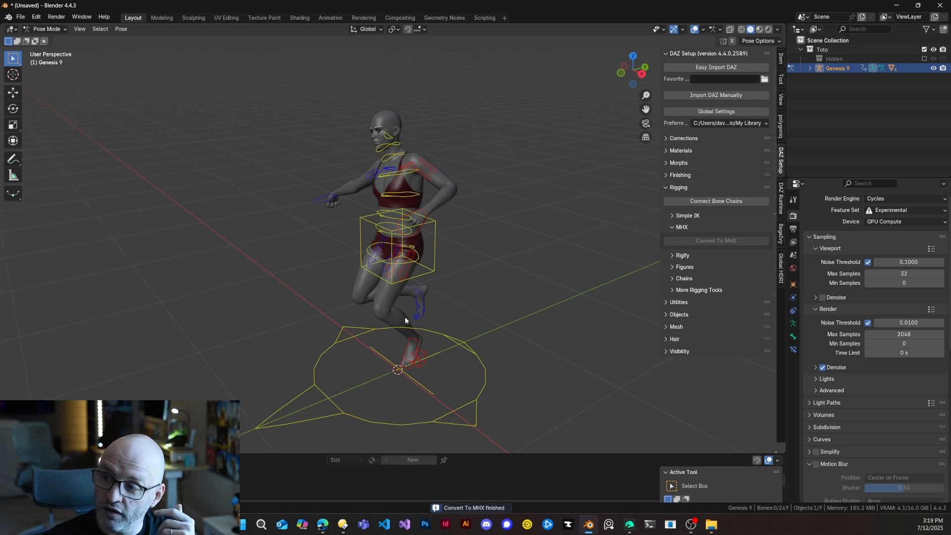
Move the rig's master control slightly upward freehand to shift the whole figure
click(430, 360)
scroll(471, 355, up, 3)
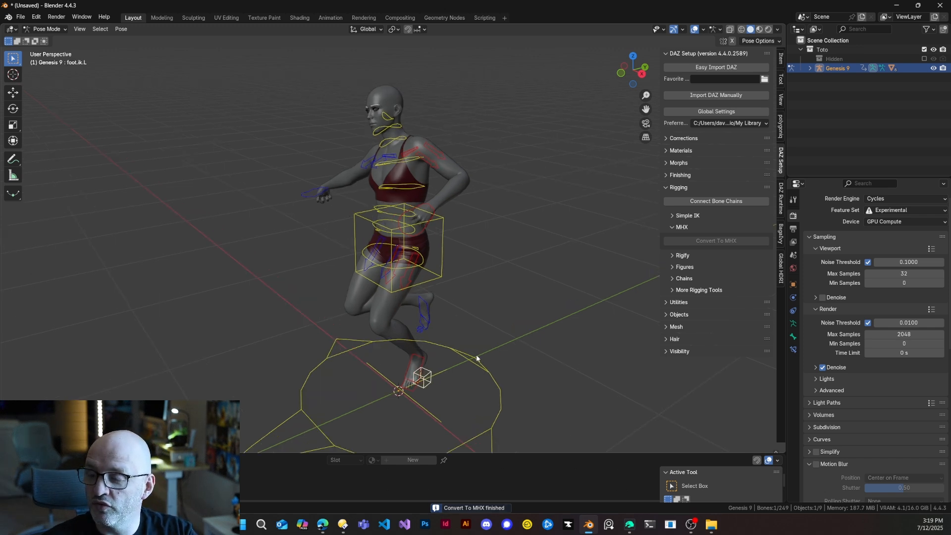
click(431, 401)
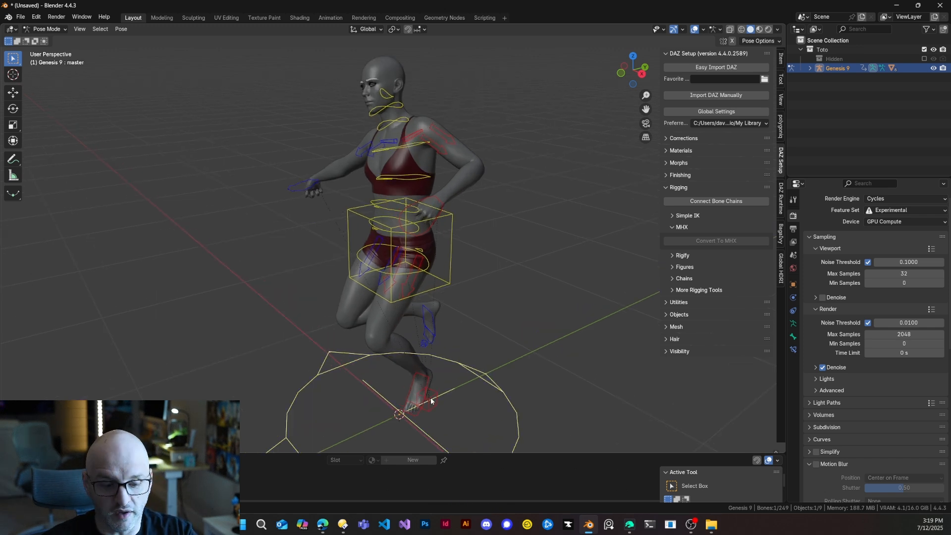
key(g)
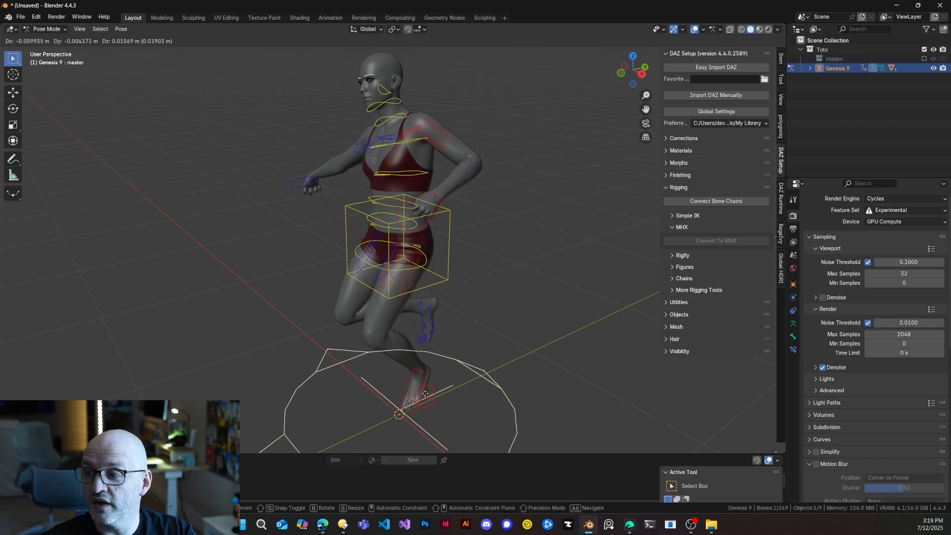
click(426, 392)
Move the left foot IK control freehand backward and up to bend the left leg
click(428, 392)
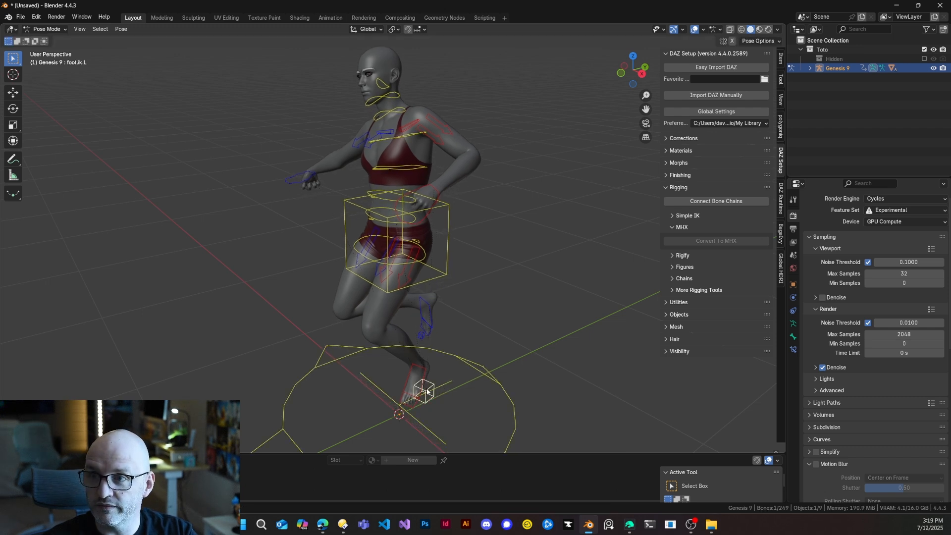
key(g)
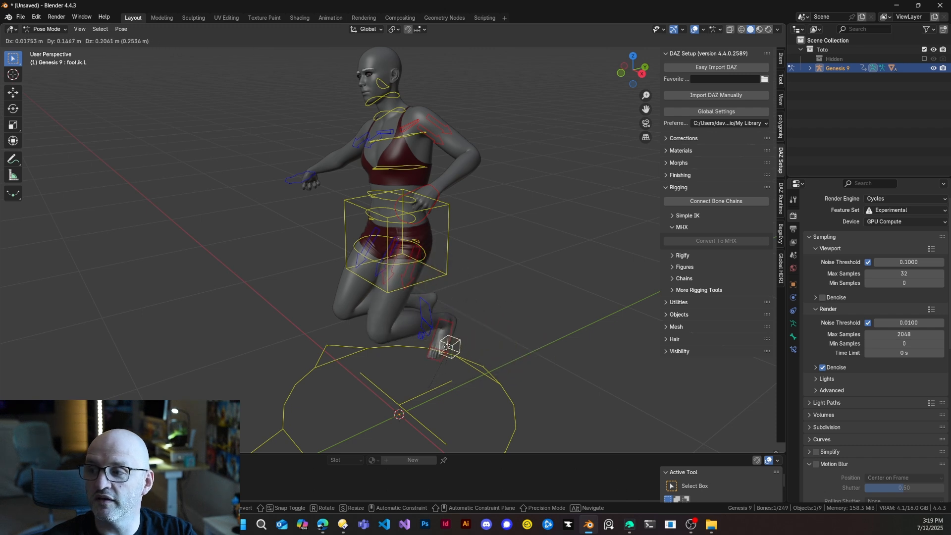
click(491, 379)
Try rotating the right foot's reverse toe and reverse foot controls
middle_drag(492, 377, 355, 302)
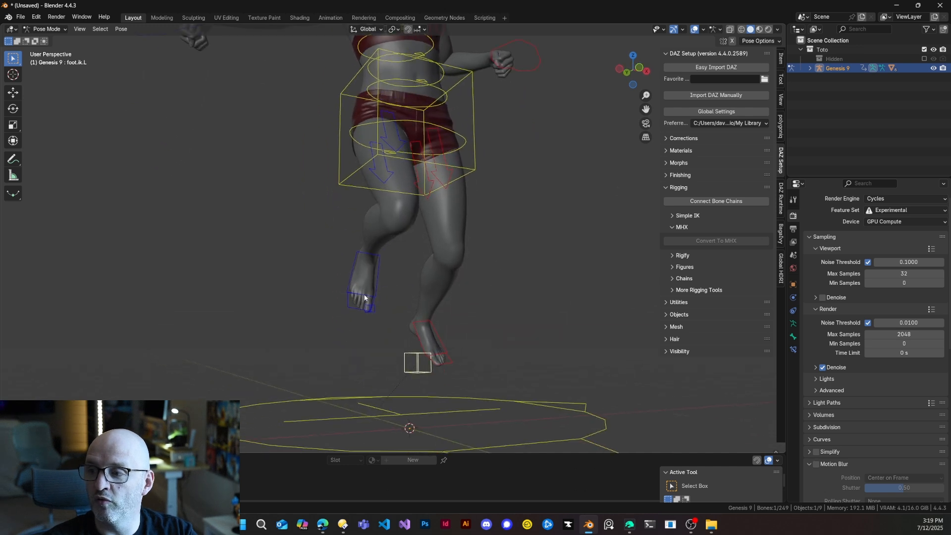
click(364, 297)
key(r)
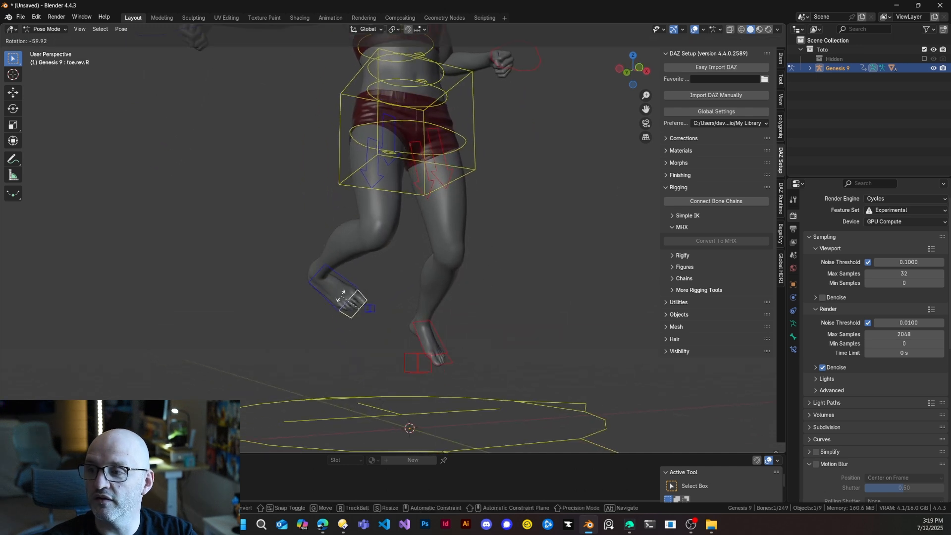
click(377, 273)
click(377, 273)
key(r)
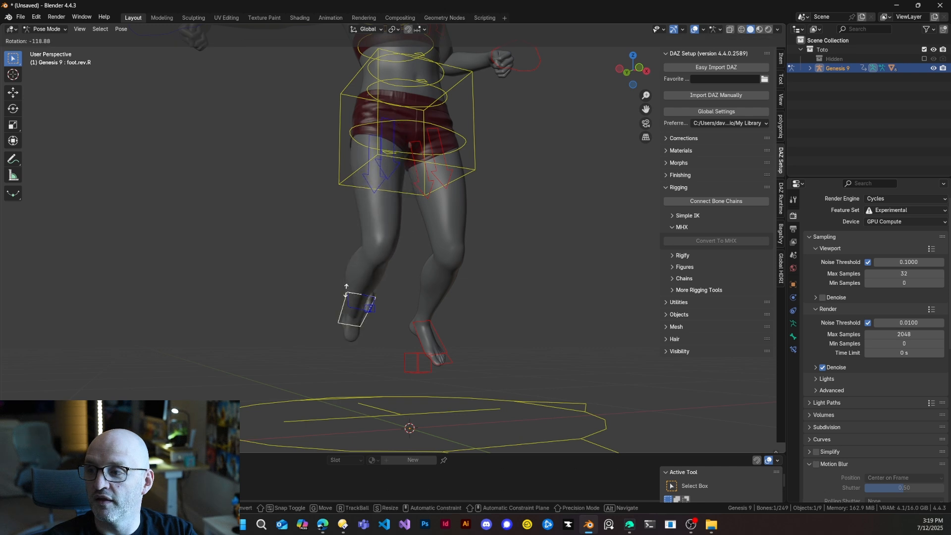
right_click(374, 276)
Move the right foot IK control freehand to repose the bent right leg
middle_drag(374, 276, 498, 283)
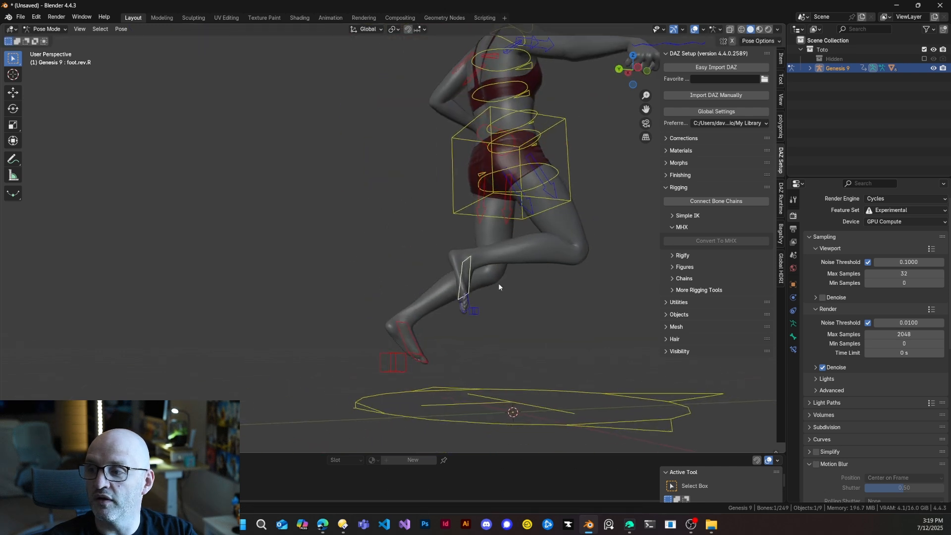
click(479, 316)
key(g)
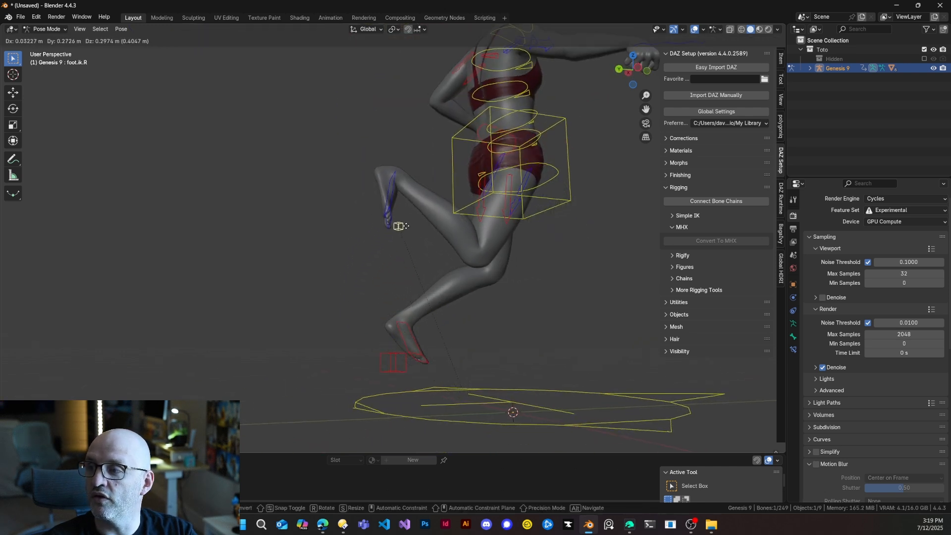
click(574, 242)
middle_drag(534, 274, 432, 311)
scroll(432, 311, down, 3)
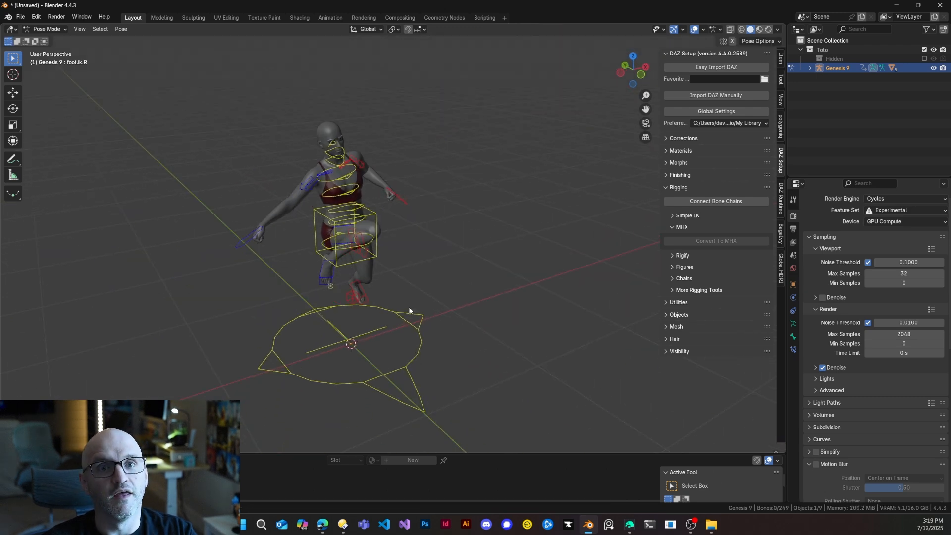